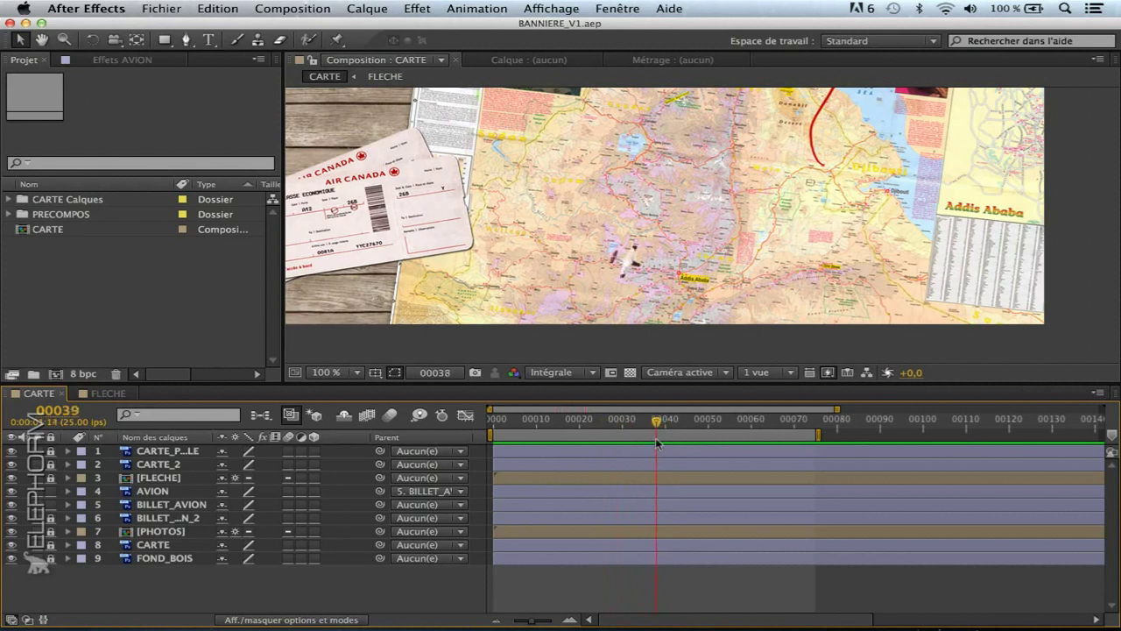
Preview the airplane animation in the CARTE composition and bring the playhead to frame 36
key("space")
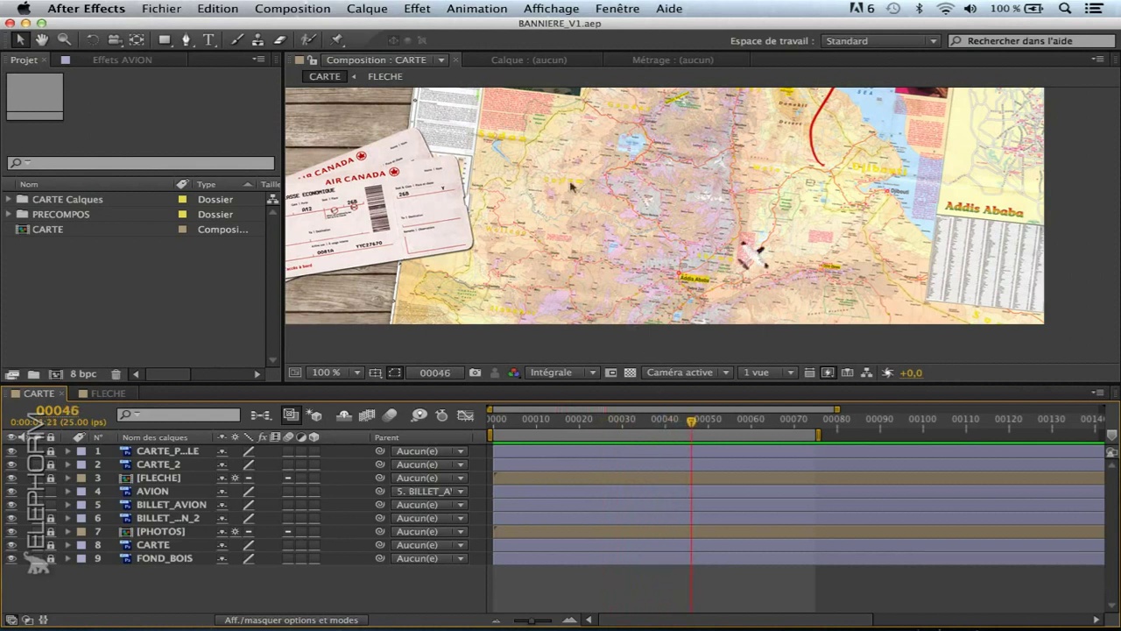
left_click_drag(693, 422, 654, 454)
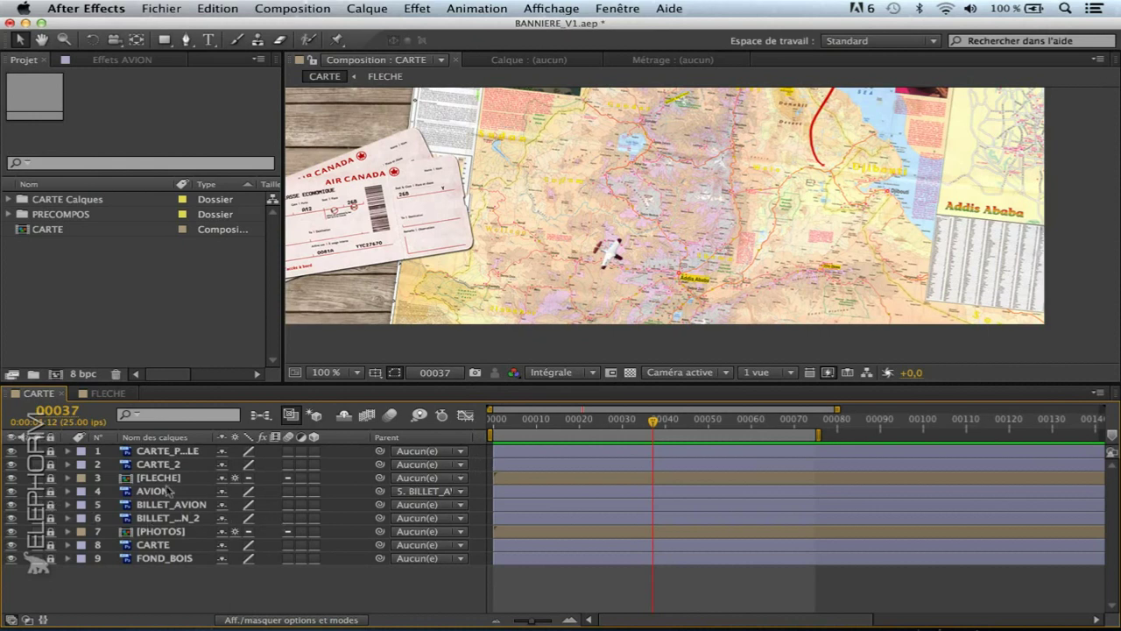
left_click_drag(612, 423, 650, 465)
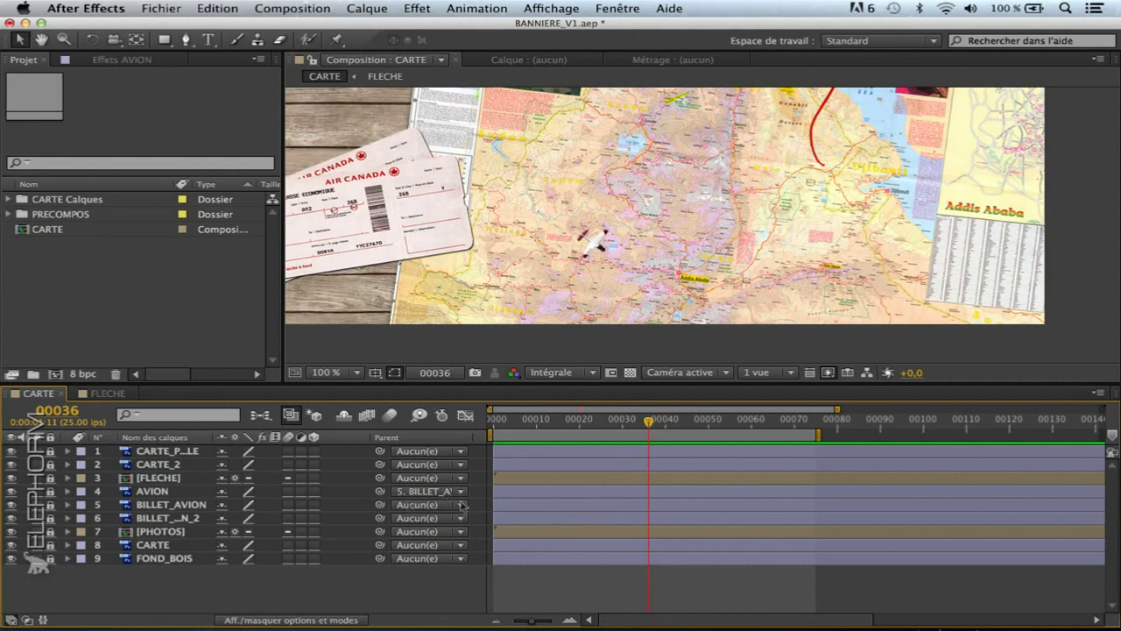
Create a green solid layer named POINTILLES at the composition size of 1000 × 625 px
right_click(429, 589)
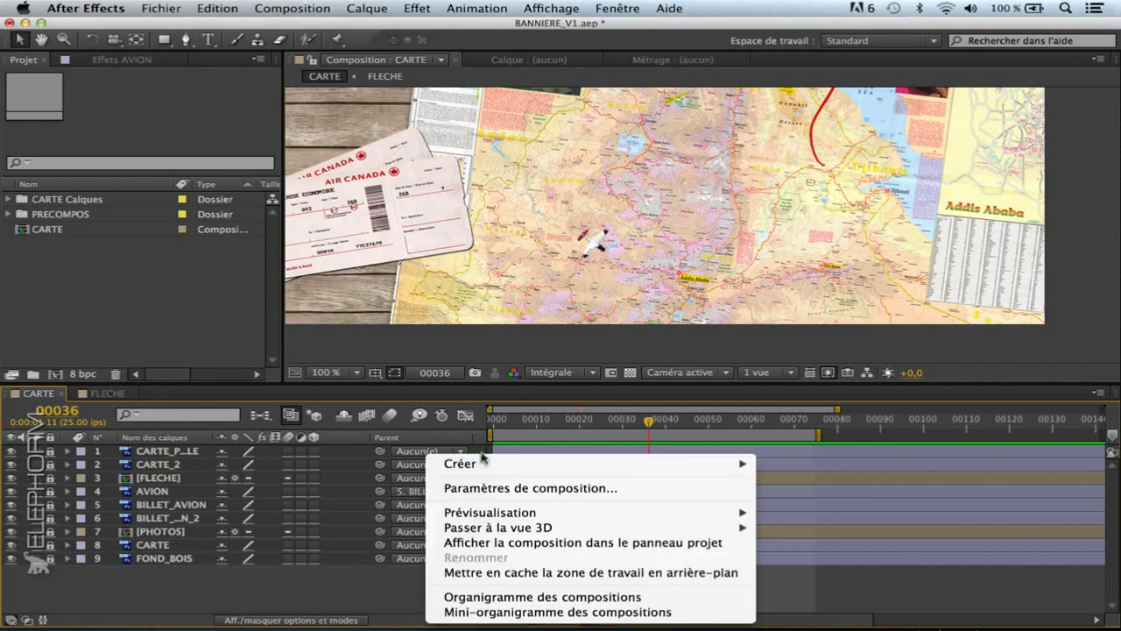
mouse_move(484, 463)
left_click(779, 502)
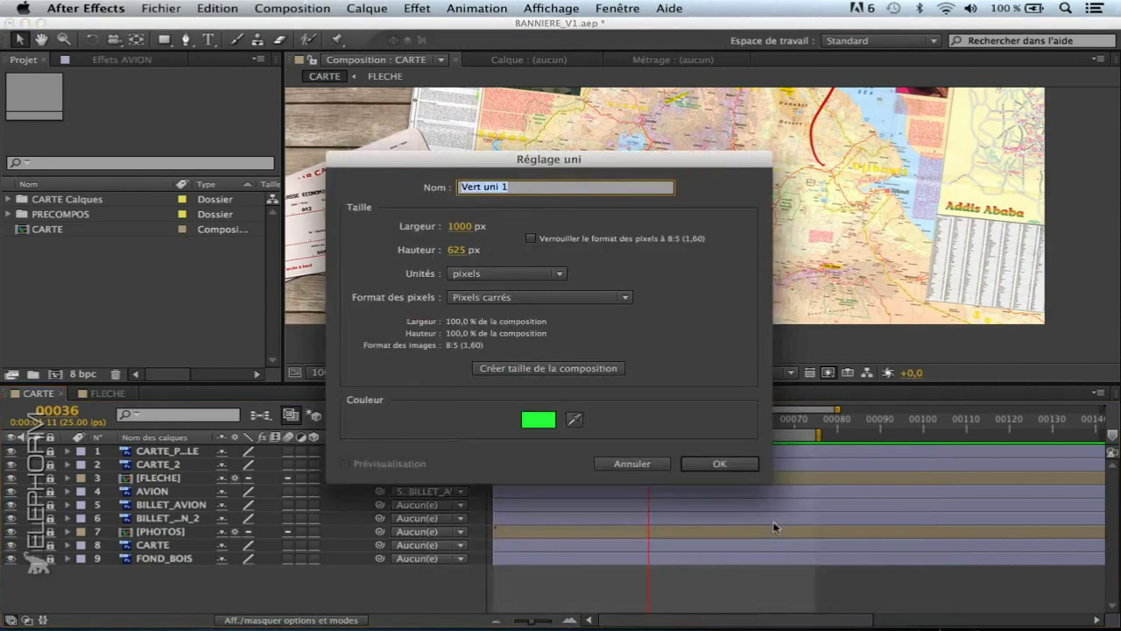
type("POINTILLES")
left_click(544, 368)
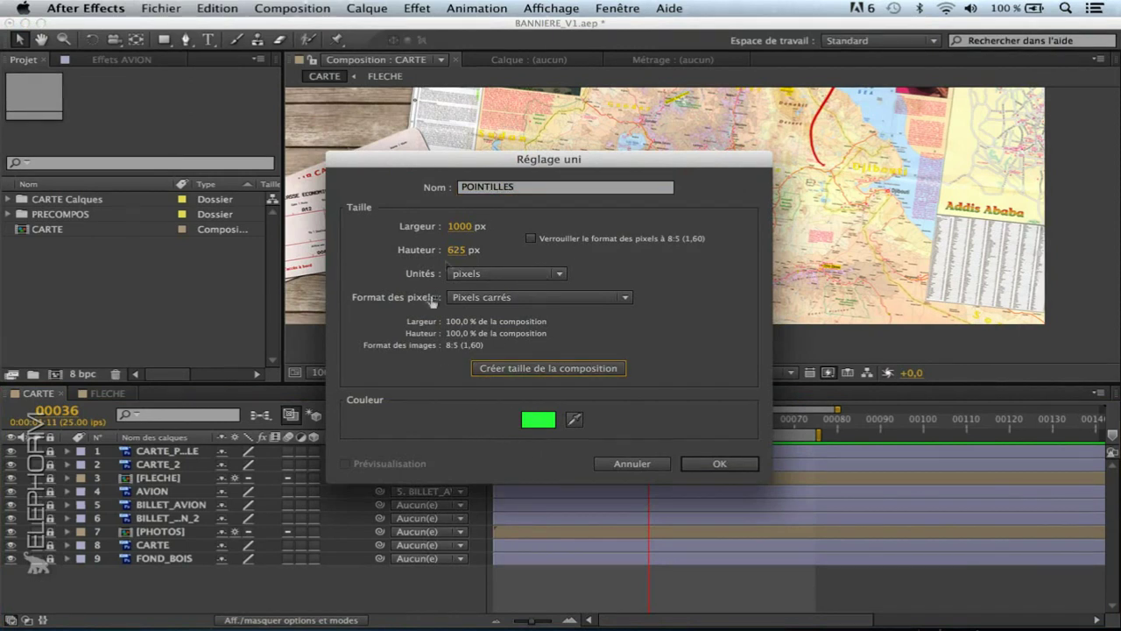
left_click(714, 464)
key("h")
left_click_drag(650, 271, 692, 290)
key("v")
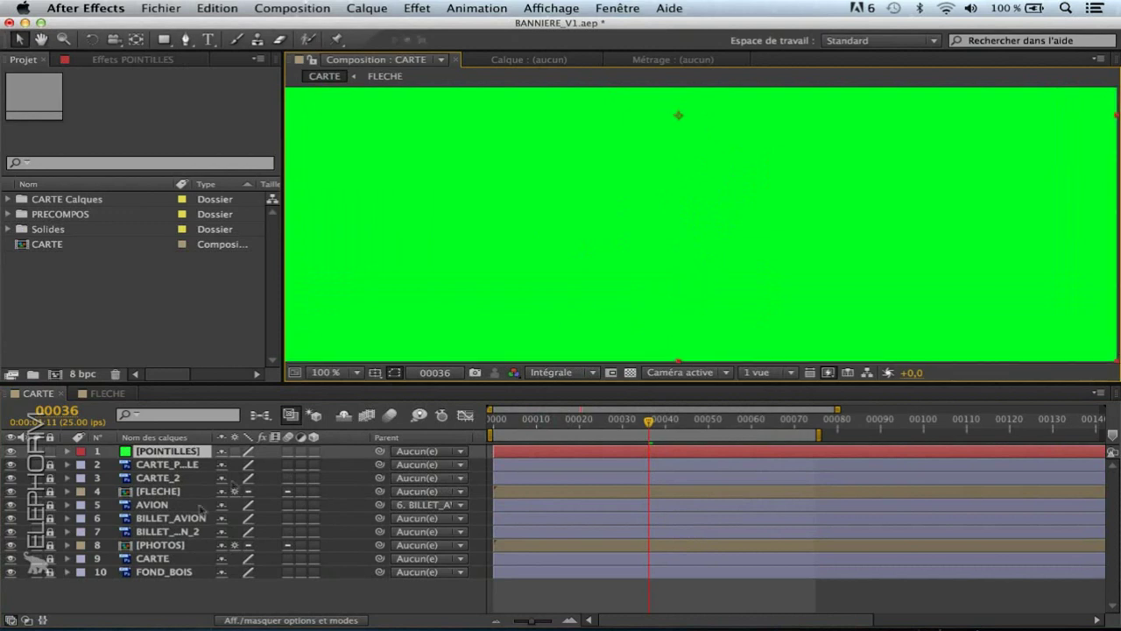
Hide the POINTILLES solid so the map artwork underneath can be seen
left_click(10, 451)
key("h")
left_click_drag(517, 254, 565, 283)
key("v")
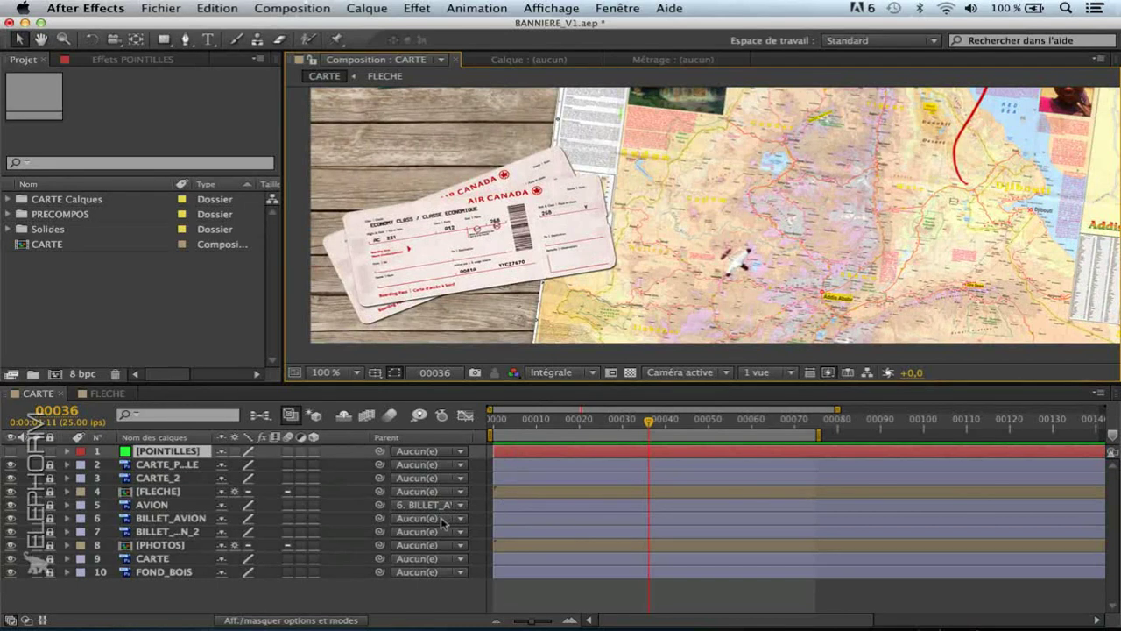
key("h")
left_click_drag(718, 232, 708, 235)
key("v")
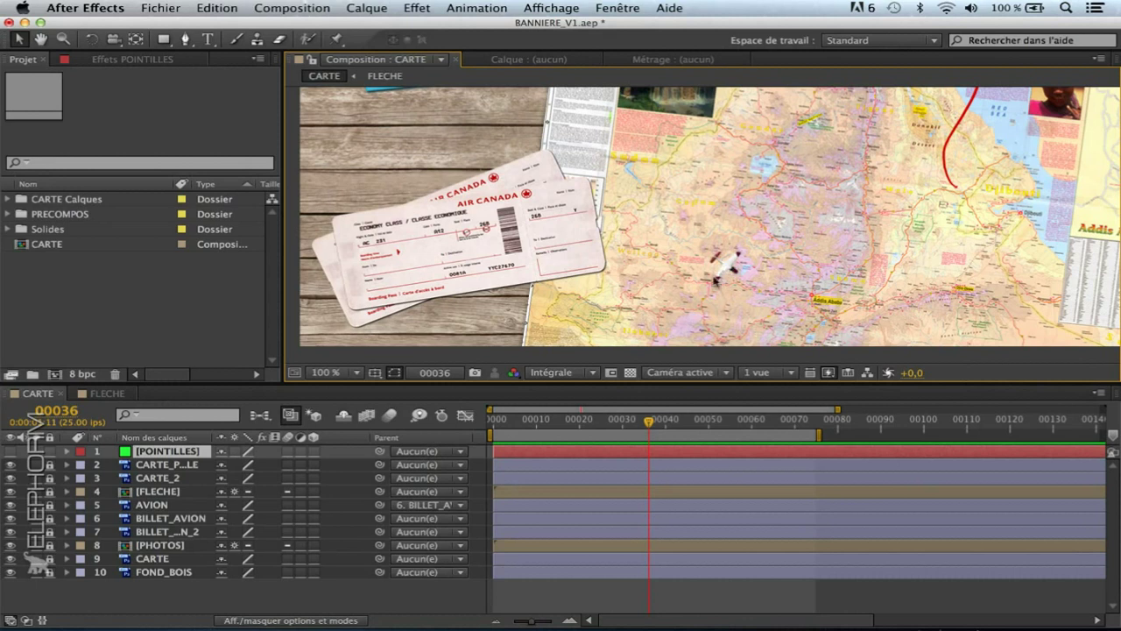
key("h")
left_click_drag(641, 272, 656, 247)
key("v")
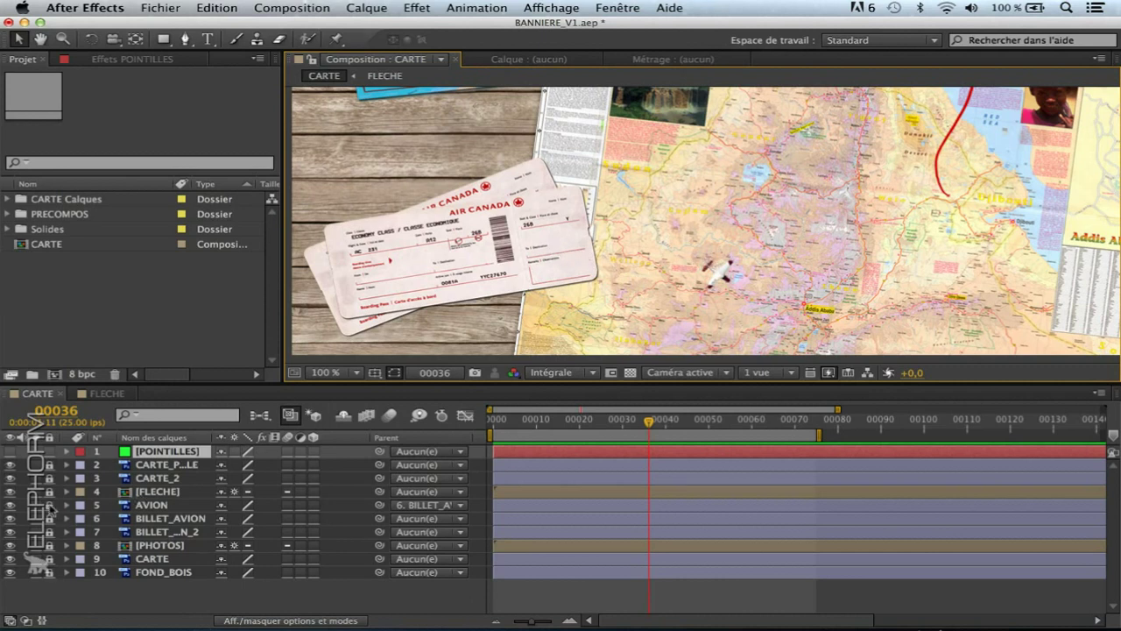
Reveal the AVION layer's animated properties and copy all of its Position keyframes
left_click(142, 506)
key("u")
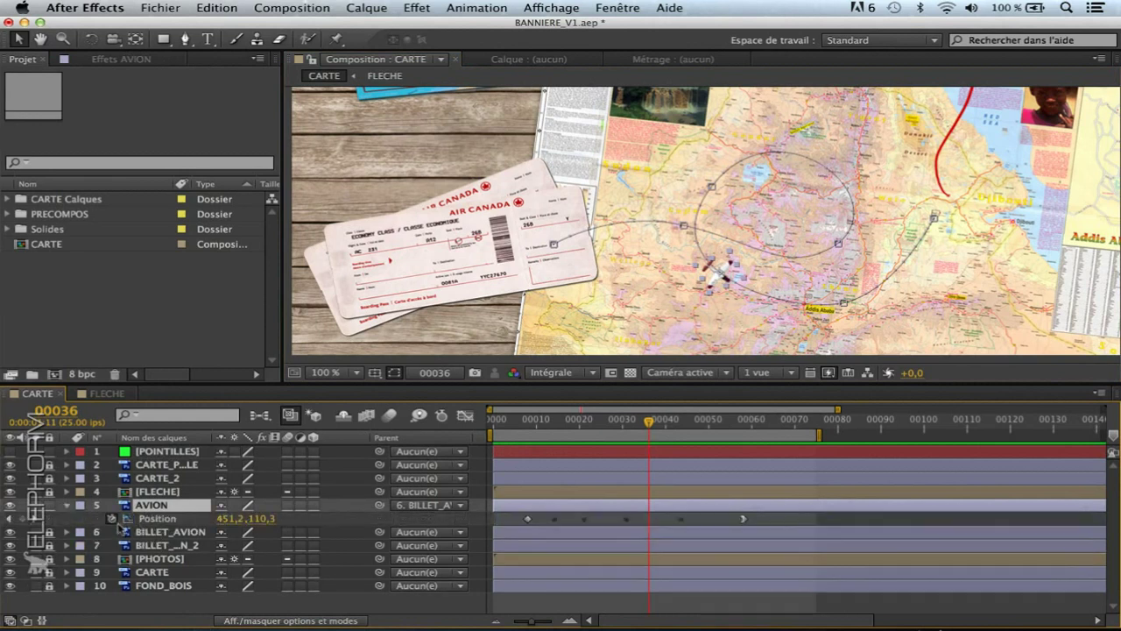
mouse_move(588, 425)
left_mouse_down()
mouse_move(531, 435)
mouse_move(592, 435)
left_mouse_up()
left_click(157, 520)
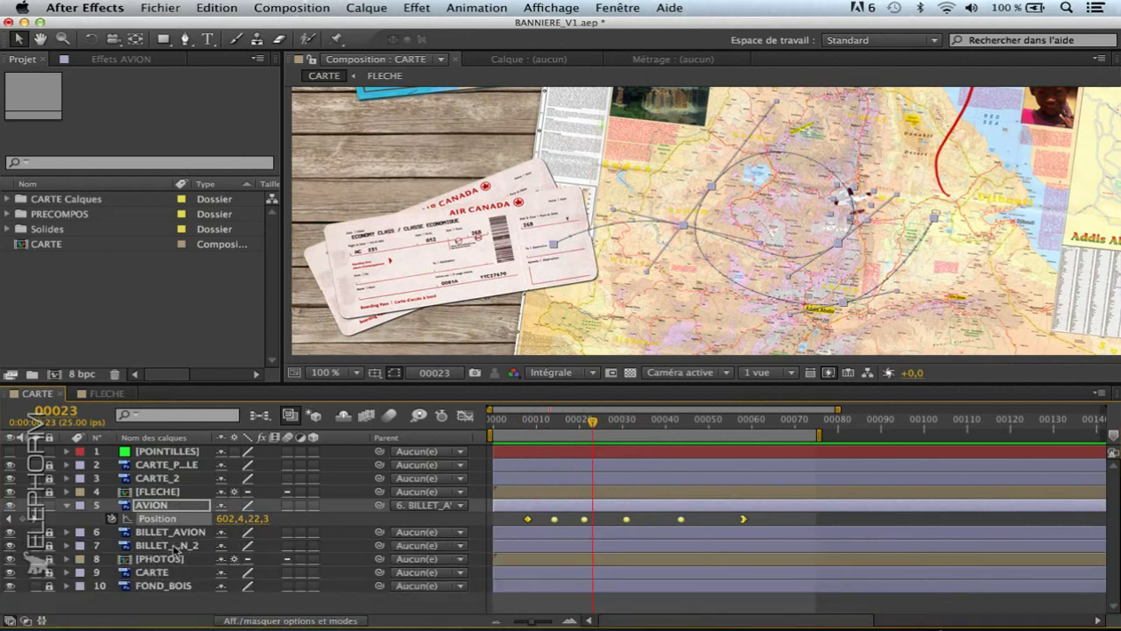
key("super+c")
left_click(67, 505)
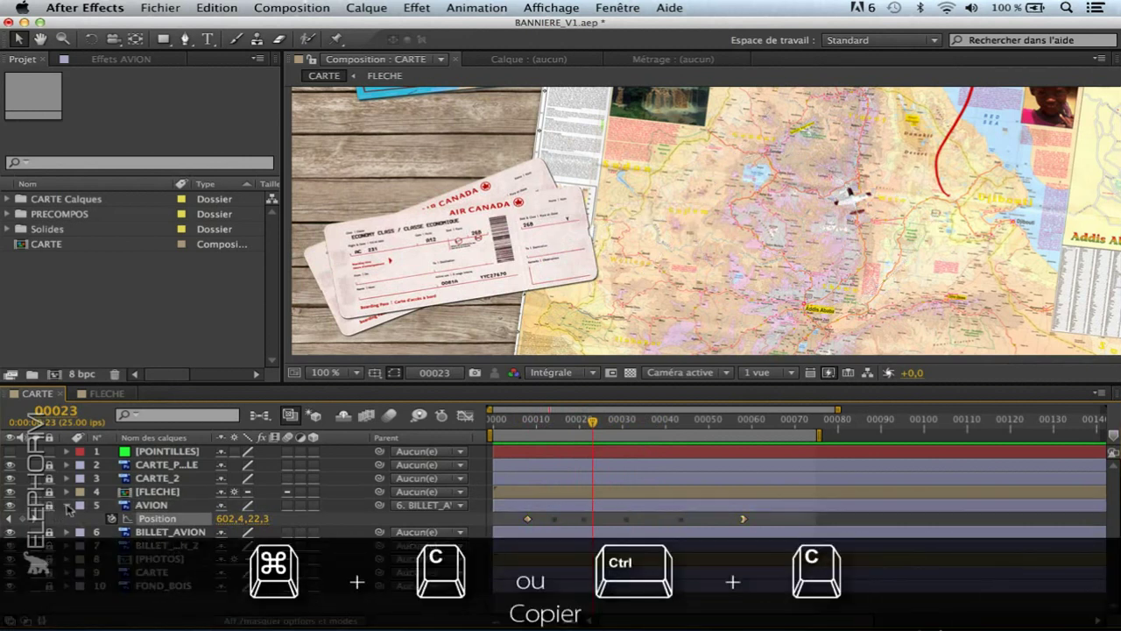
Try to paste the copied Position keyframes directly onto the POINTILLES layer
left_click(165, 453)
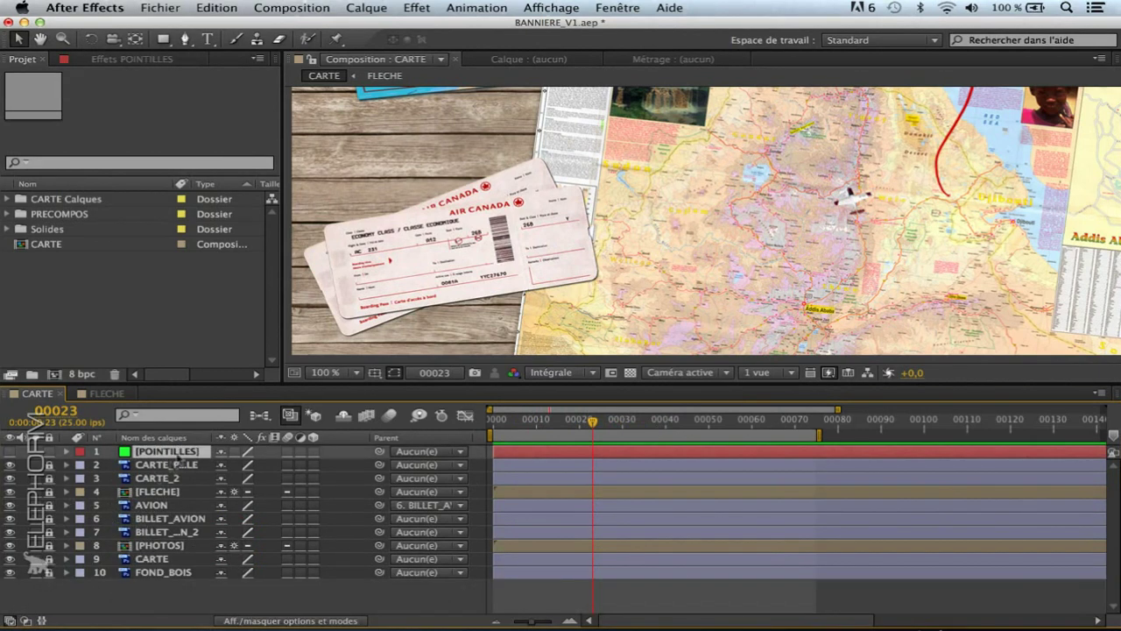
key("super+v")
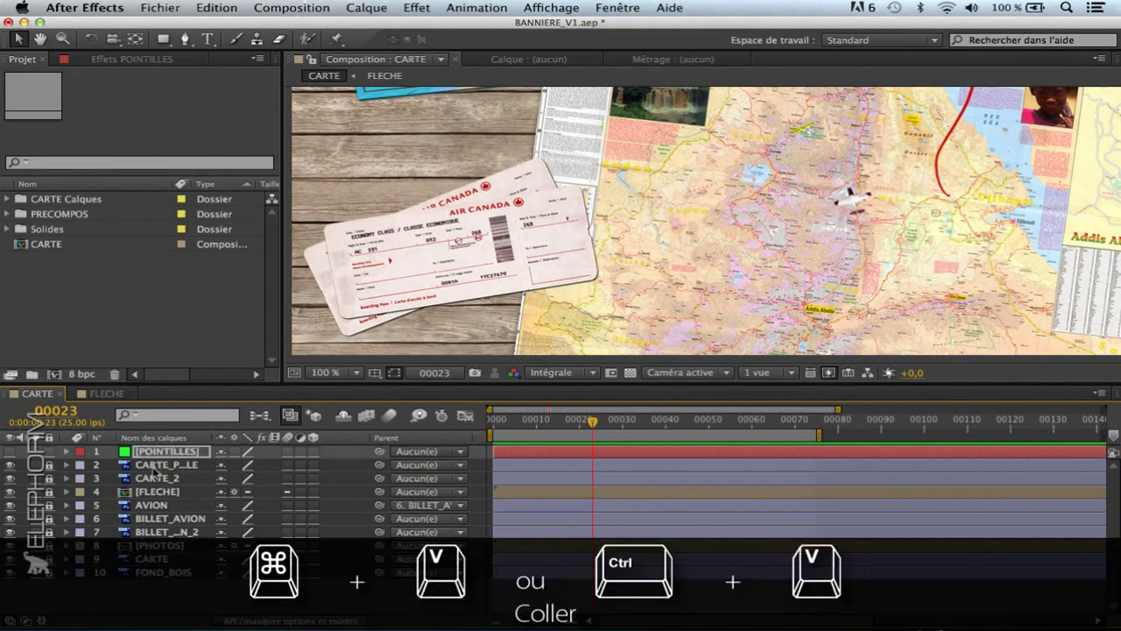
key("super+v")
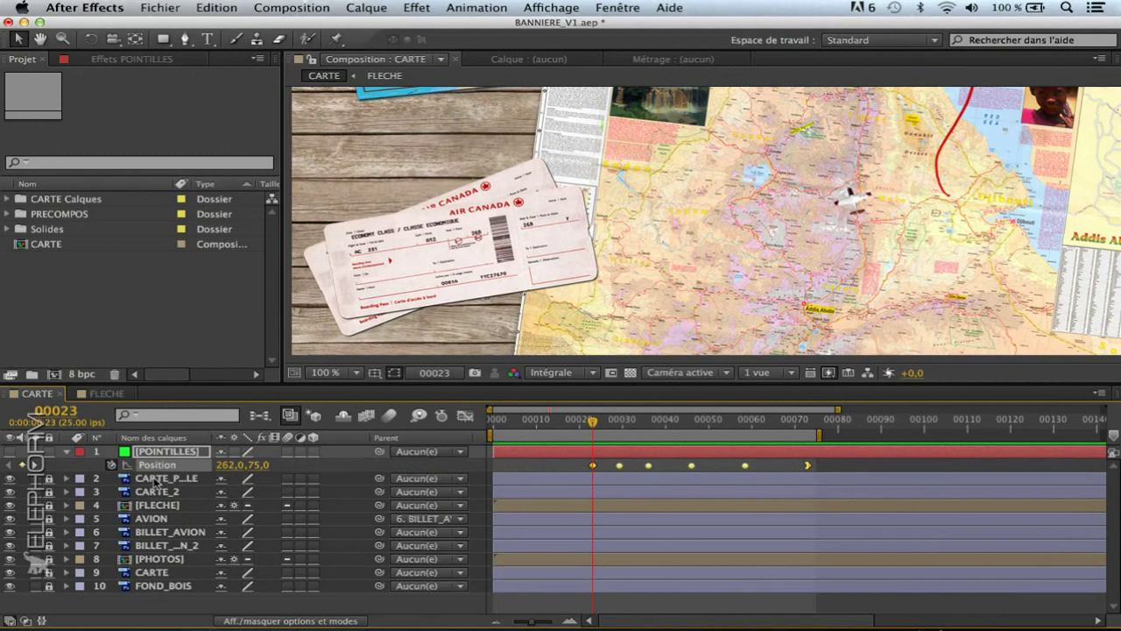
left_click(66, 452)
left_click(66, 452)
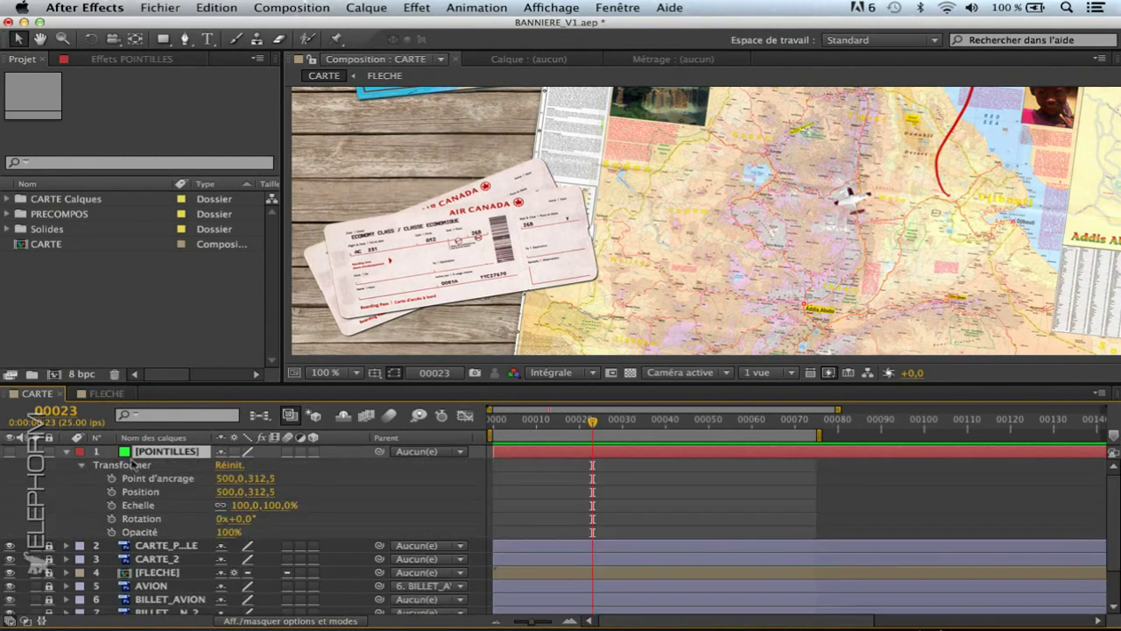
Draw a short two-point mask with the Pen tool on the POINTILLES layer, from the tickets toward the map
left_click(81, 465)
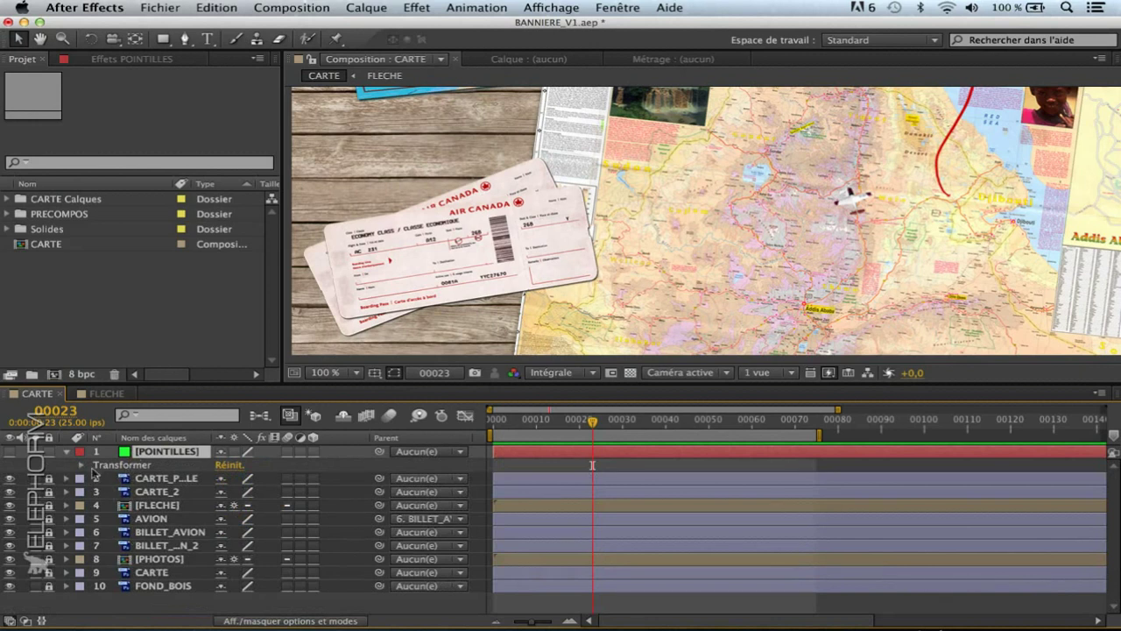
left_click(82, 466)
left_click(82, 466)
left_click(185, 40)
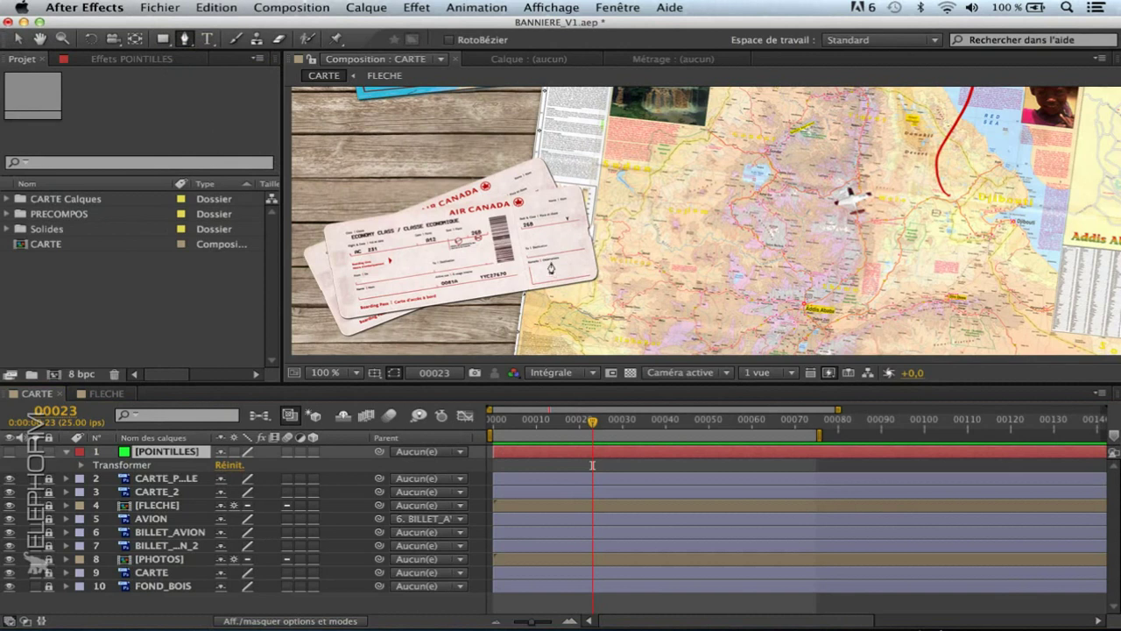
left_click(533, 245)
left_click(645, 234)
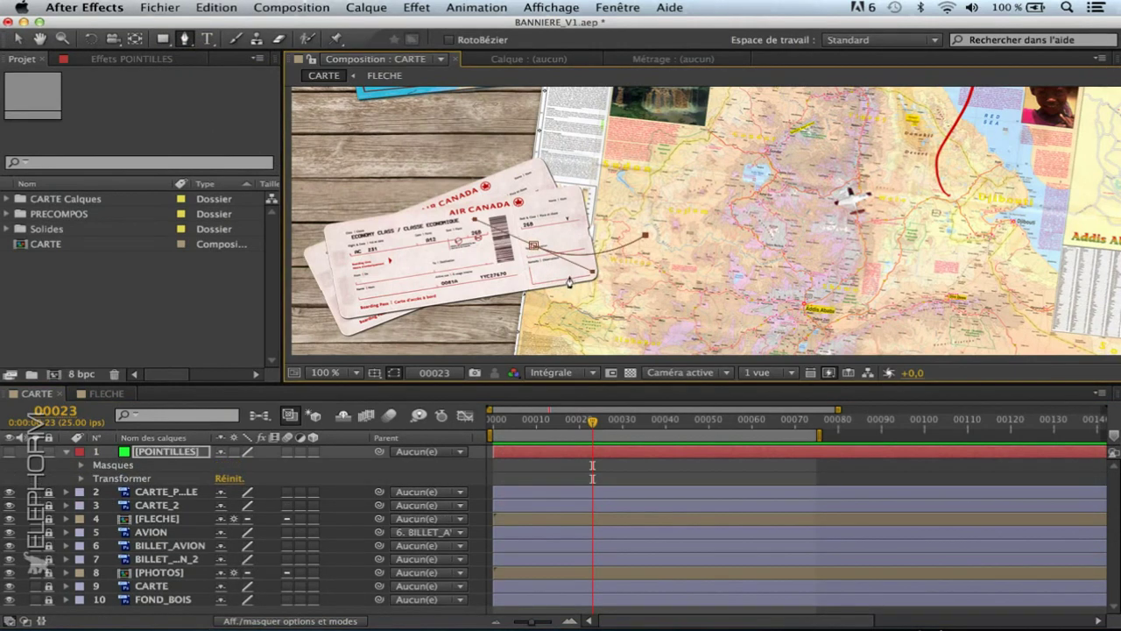
left_click(82, 465)
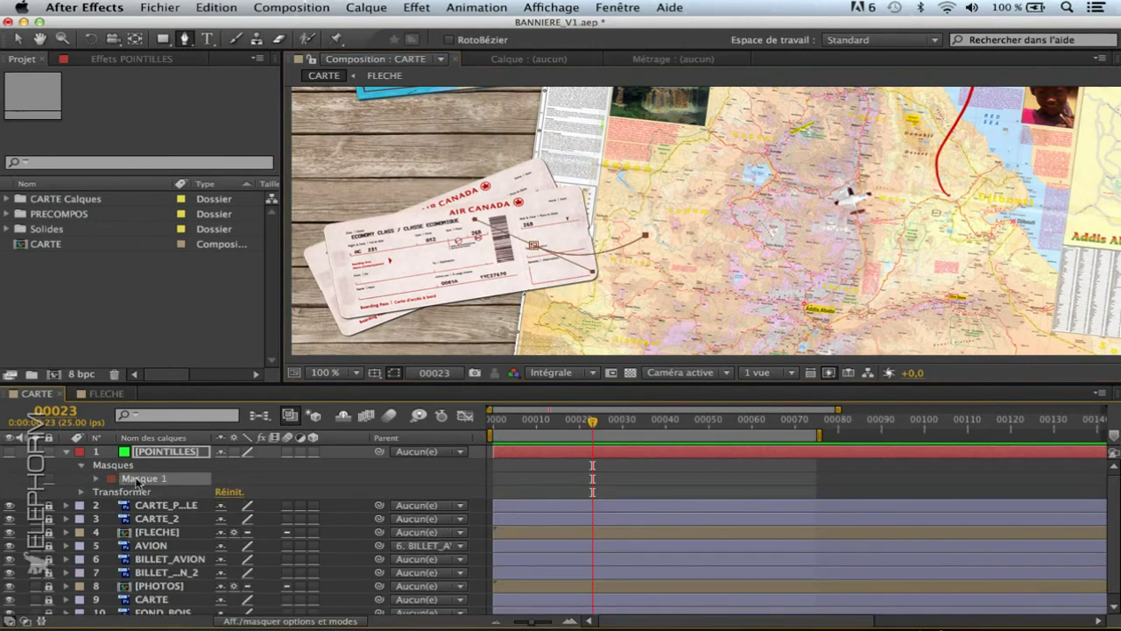
Paste the airplane's copied motion path into the mask path property (Tracé de masque) of Masque 1
left_click(98, 479)
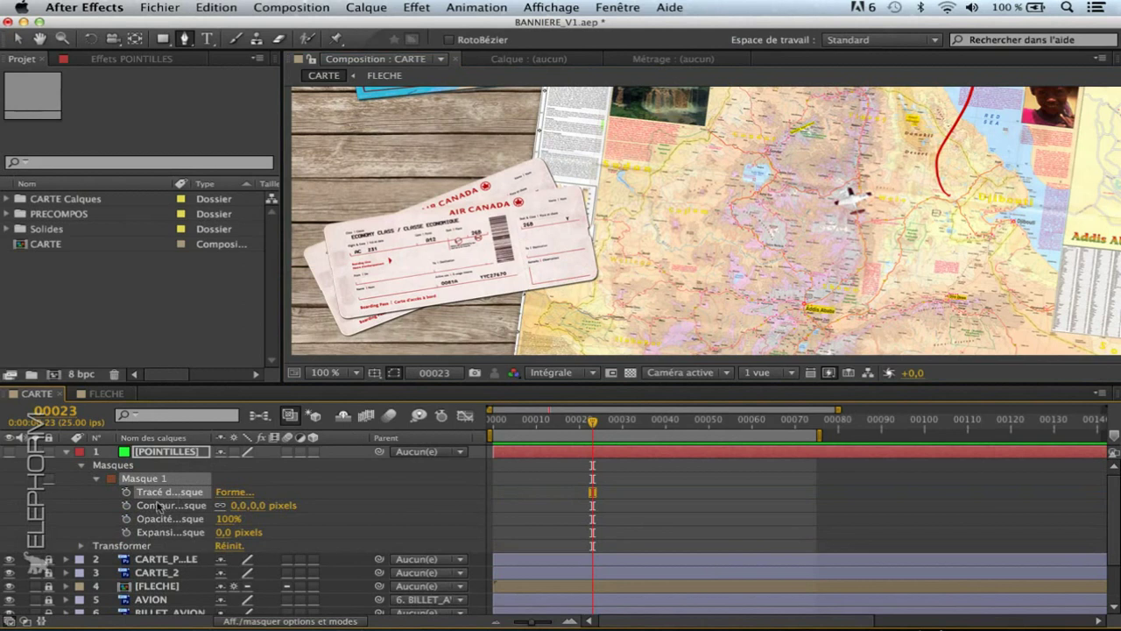
left_click(324, 373)
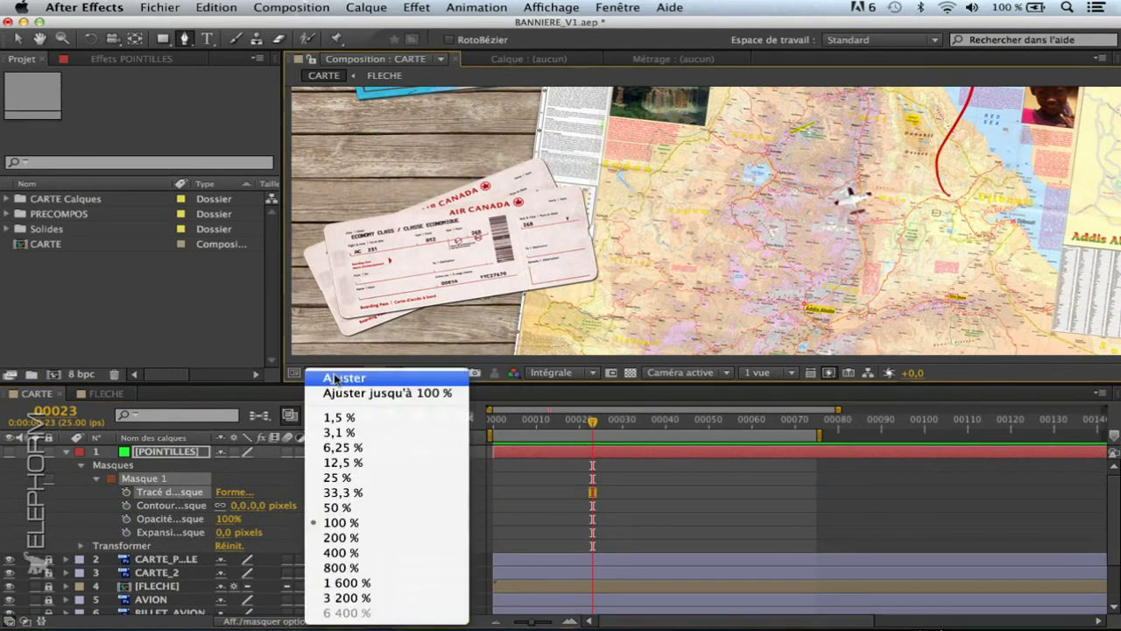
left_click(337, 508)
key("h")
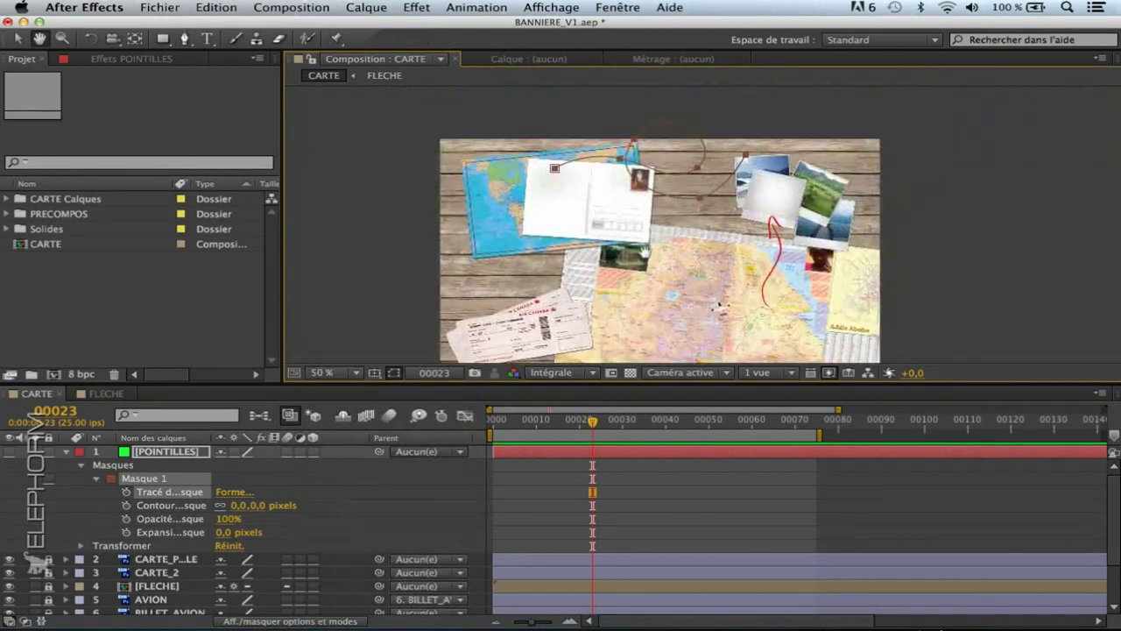
key("g")
key("v")
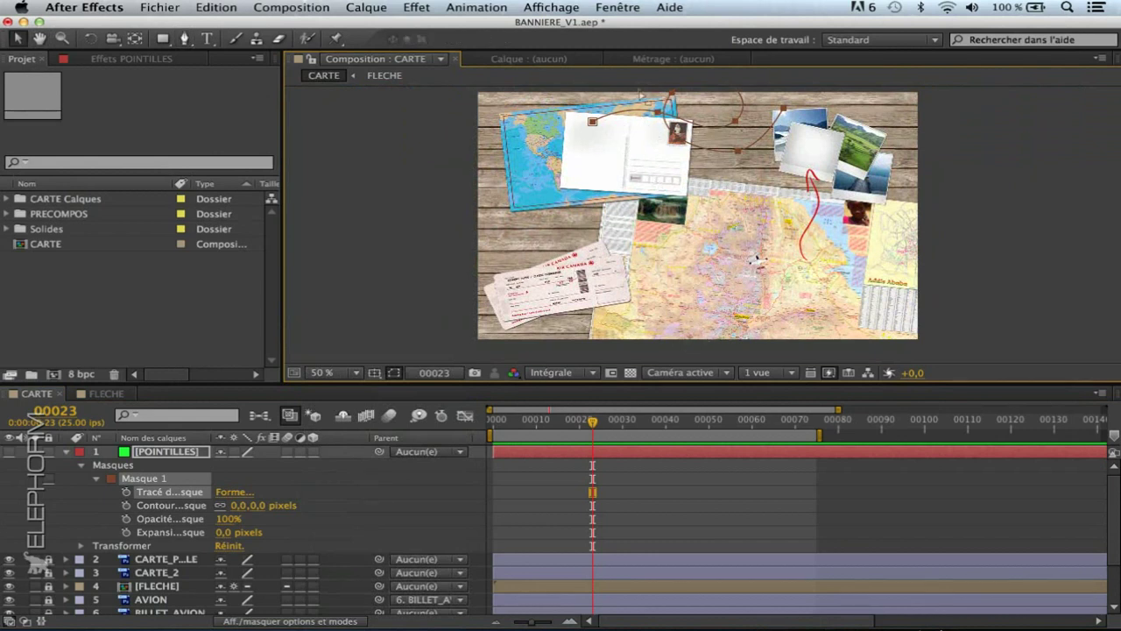
left_click(170, 495)
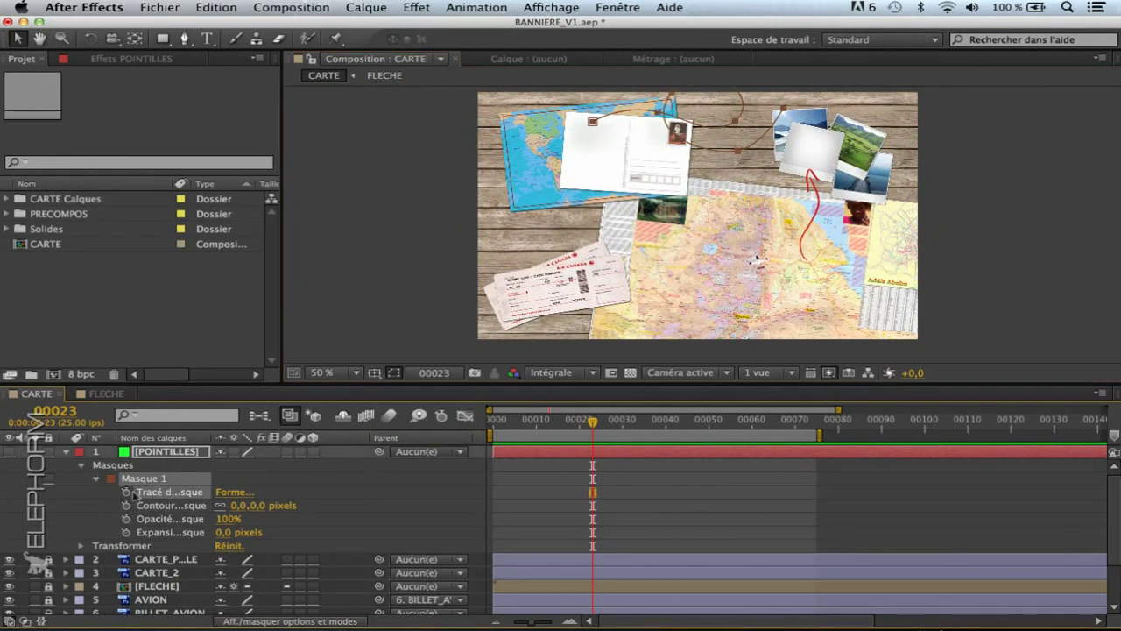
Change the display color of Masque 1 to bright magenta, FF00C5
left_click(112, 481)
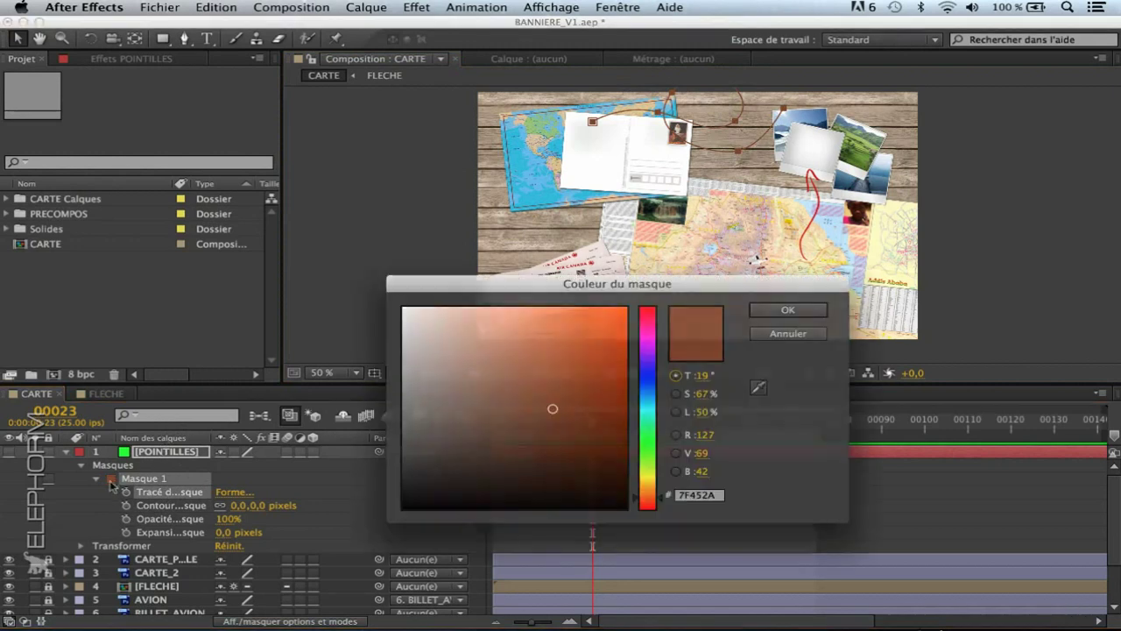
left_click_drag(647, 351, 647, 332)
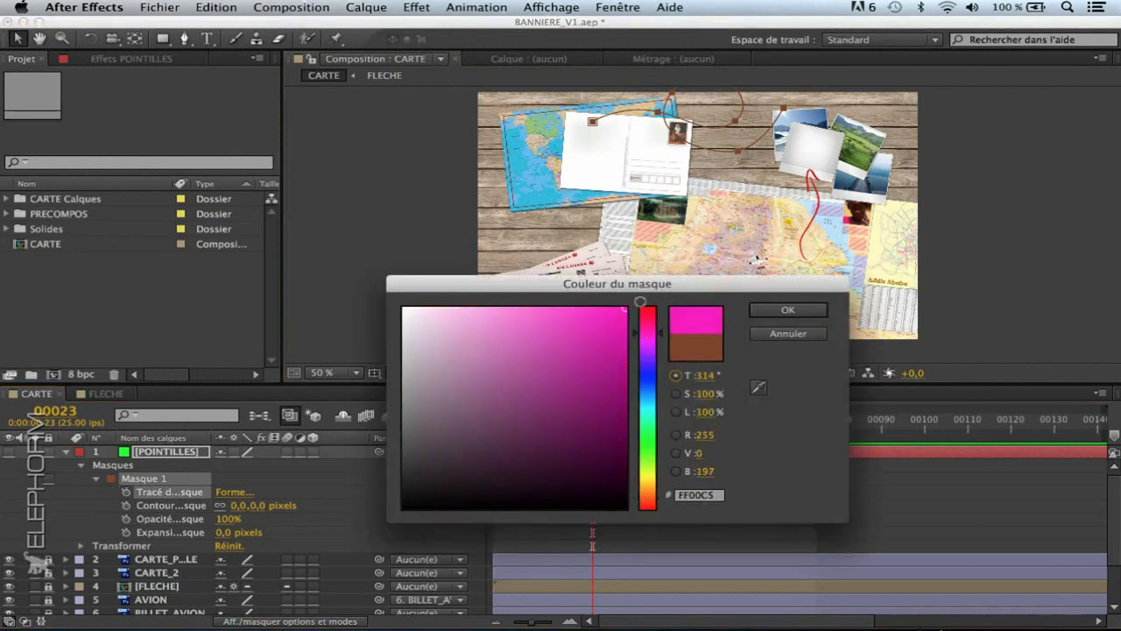
left_click(756, 312)
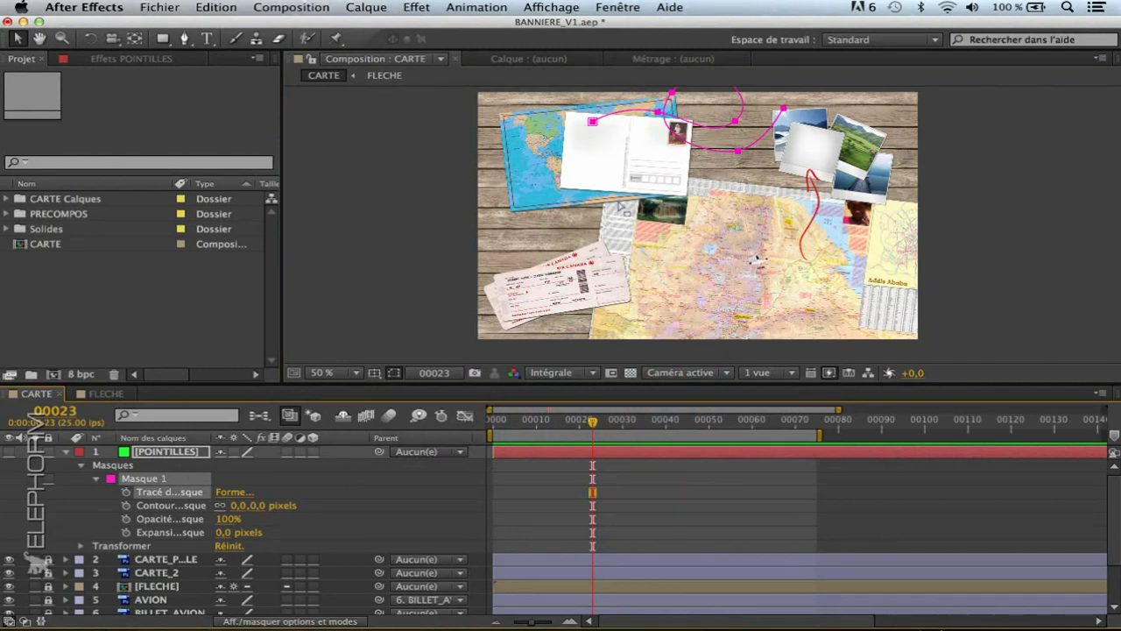
Move the whole mask path down over the map so that it starts on the airline tickets
mouse_move(594, 423)
left_mouse_down()
mouse_move(692, 428)
mouse_move(650, 438)
mouse_move(534, 422)
mouse_move(654, 435)
mouse_move(579, 431)
left_mouse_up()
left_click(593, 122)
left_click_drag(593, 123, 627, 138)
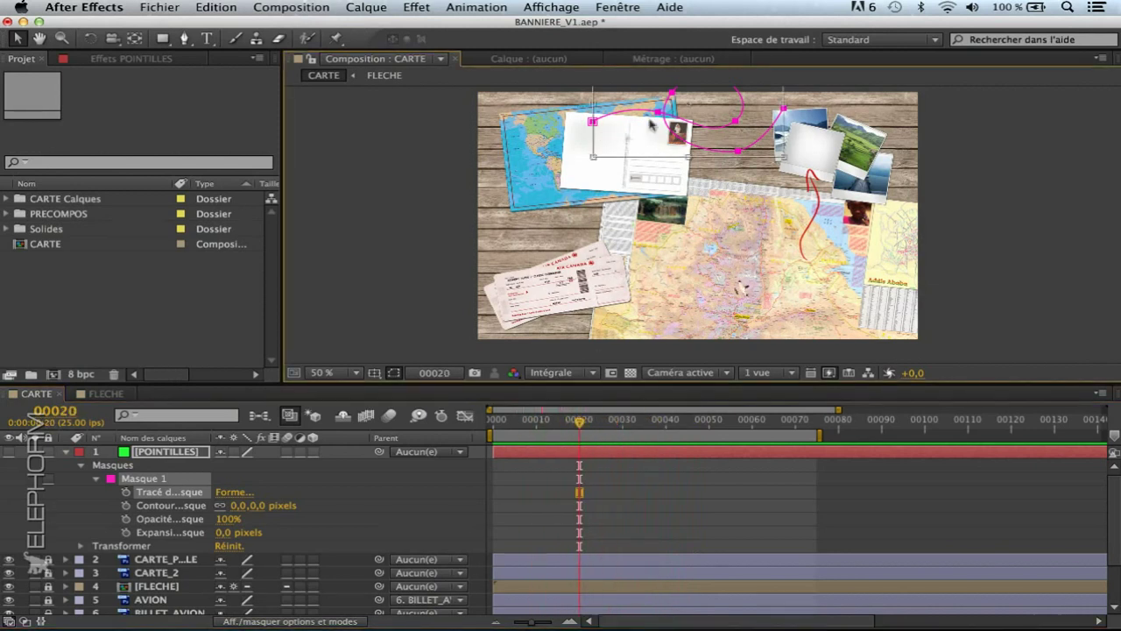
left_click_drag(714, 103, 723, 260)
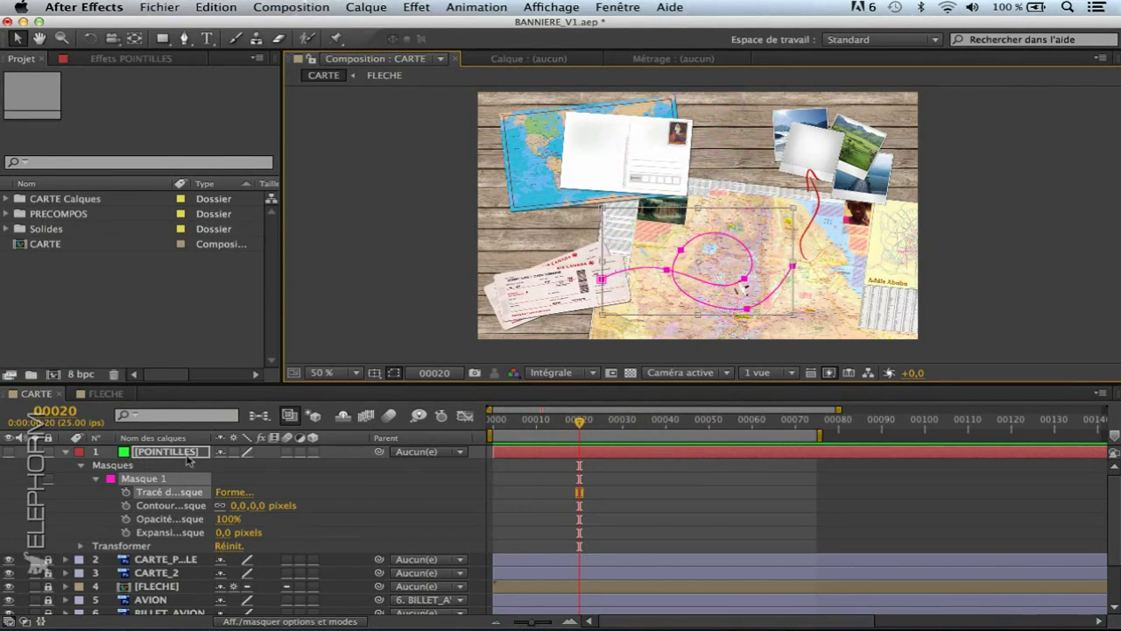
left_click_drag(637, 272, 604, 221)
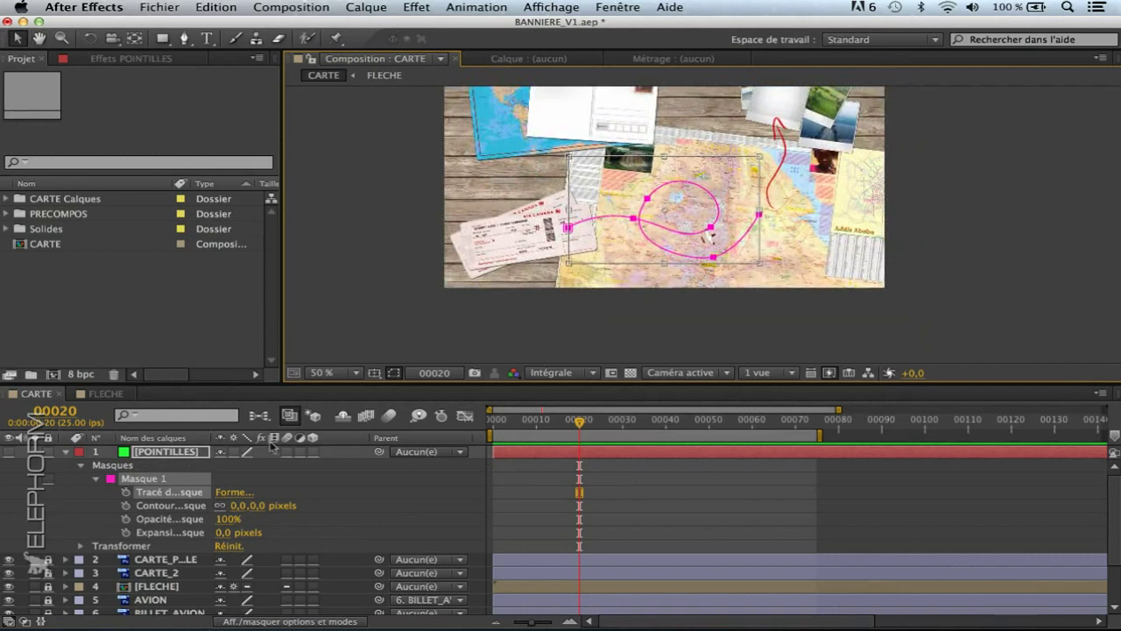
left_click_drag(709, 233, 686, 234)
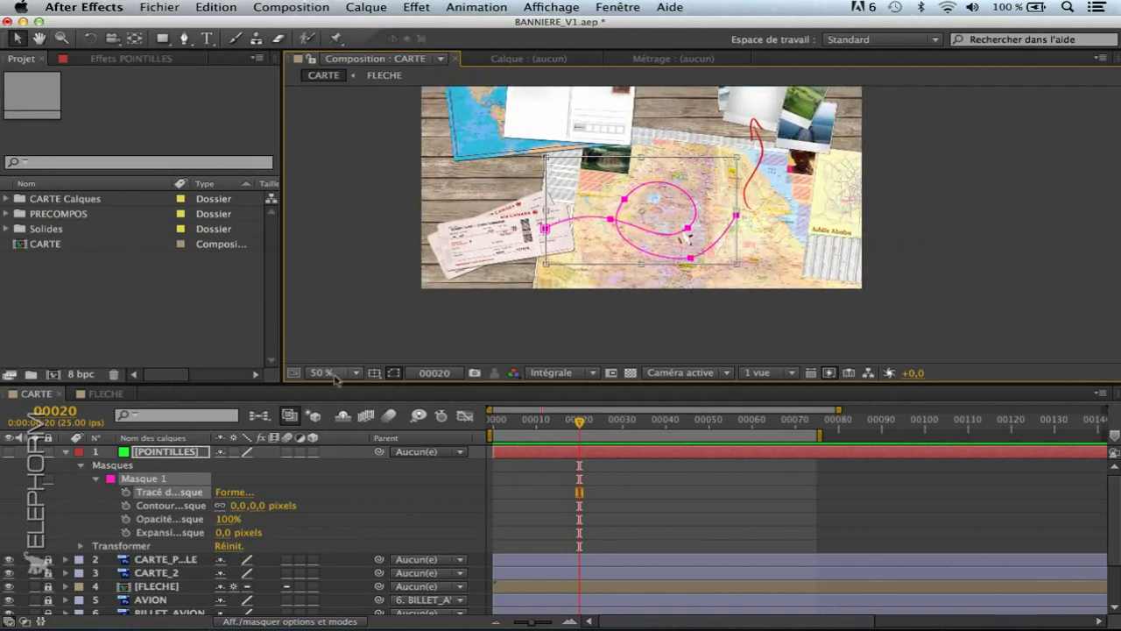
Nudge the mask path into line with the airplane's trajectory and check the alignment at frame 26
left_click(333, 372)
left_click(342, 522)
left_click_drag(531, 229, 662, 242)
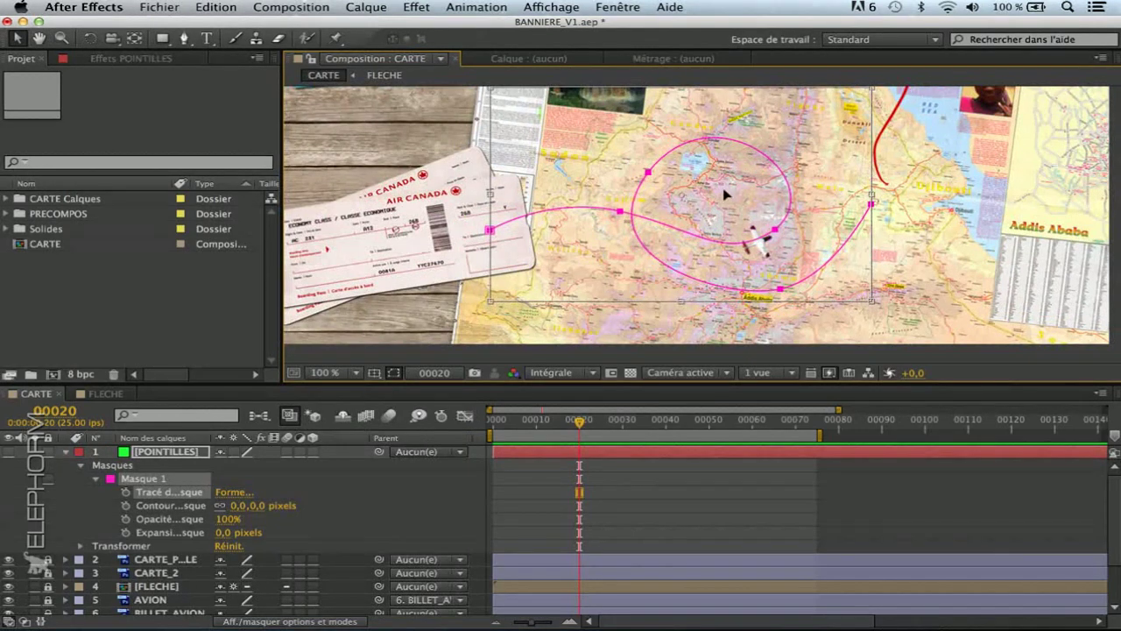
left_click_drag(723, 195, 727, 200)
mouse_move(604, 417)
left_mouse_down()
mouse_move(536, 422)
mouse_move(557, 438)
mouse_move(608, 424)
left_mouse_up()
key("Delete")
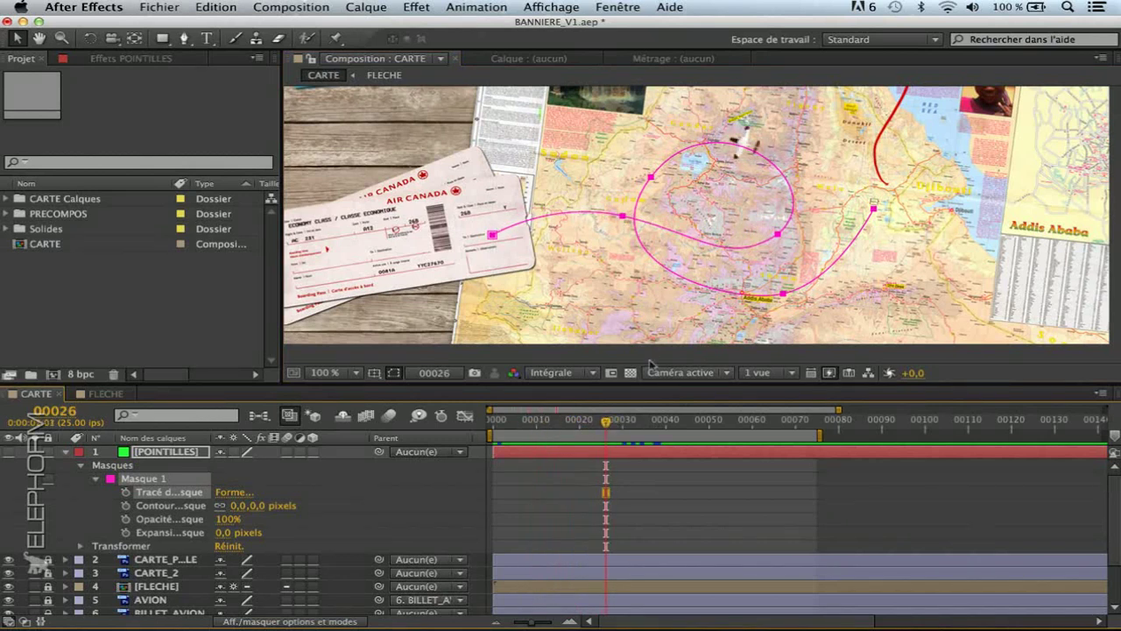
Nudge the mask path slightly upward at frame 28 and check its alignment with the airplane through frame 39
key("Page_Down")
key("Page_Down")
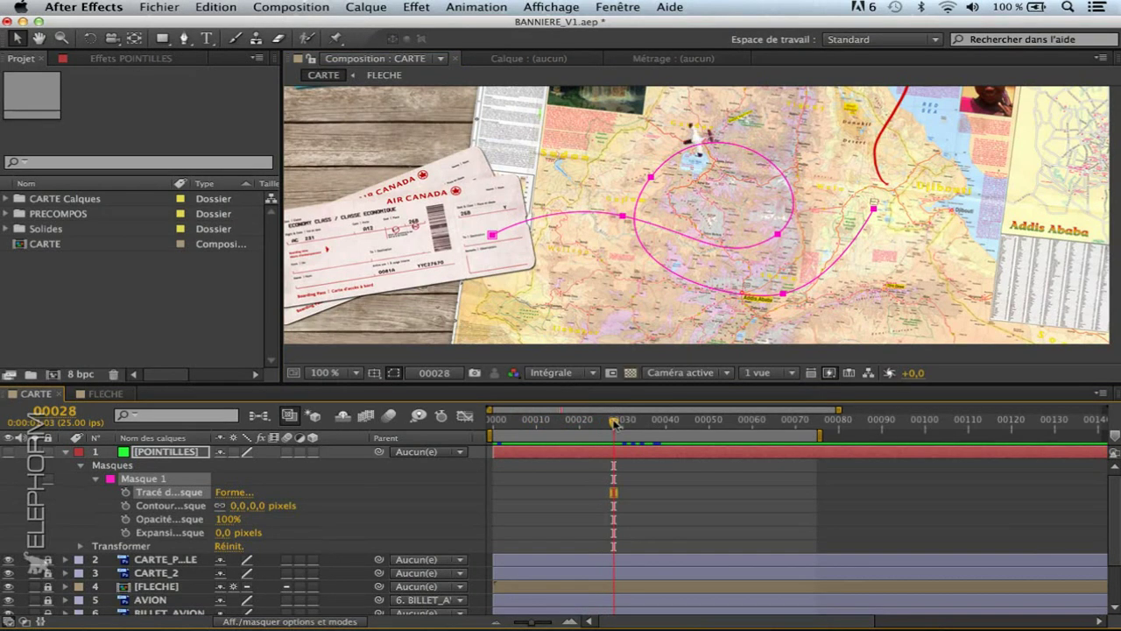
left_click(661, 187)
key("shift+Up")
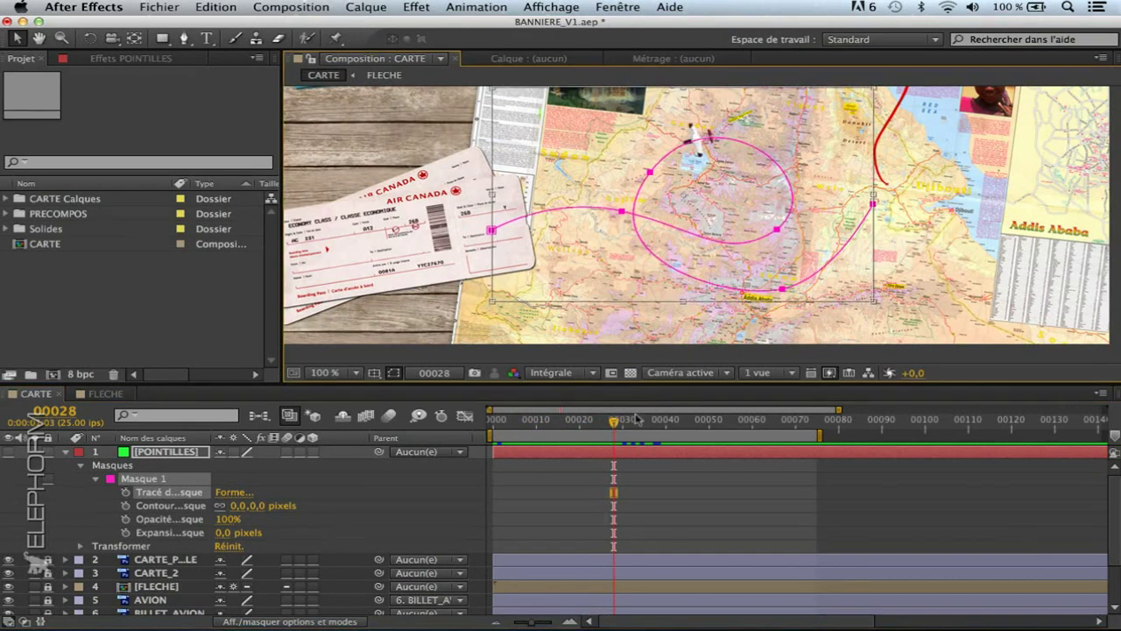
left_click_drag(618, 430, 680, 417)
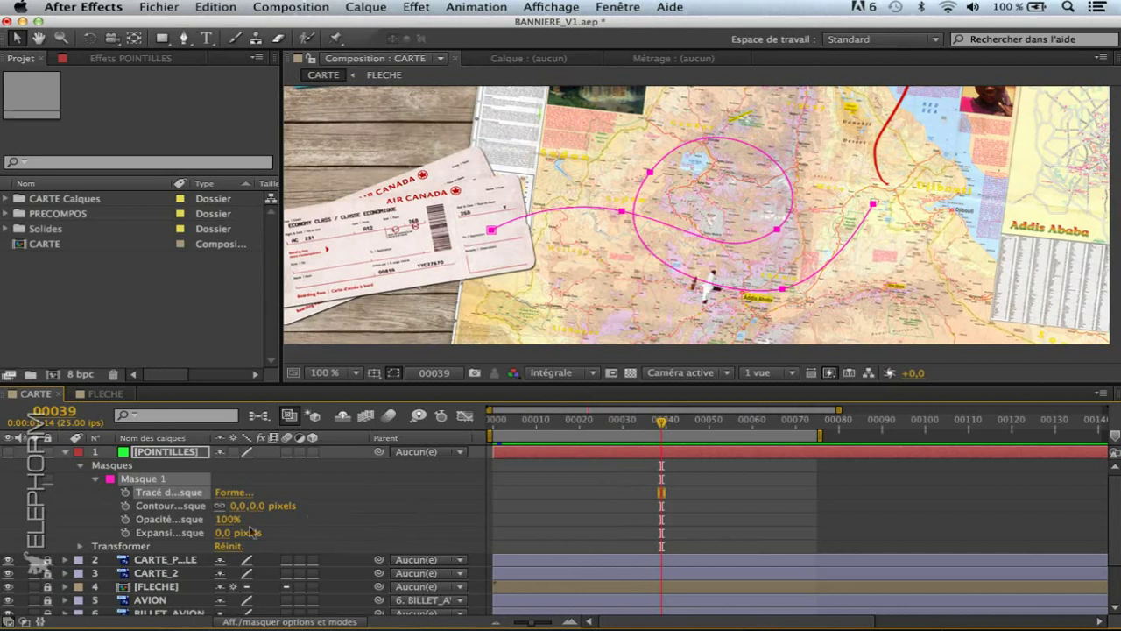
Show the POINTILLES solid again, collapse its mask properties and apply the Trait effect from the Génération category to it
left_click(159, 454)
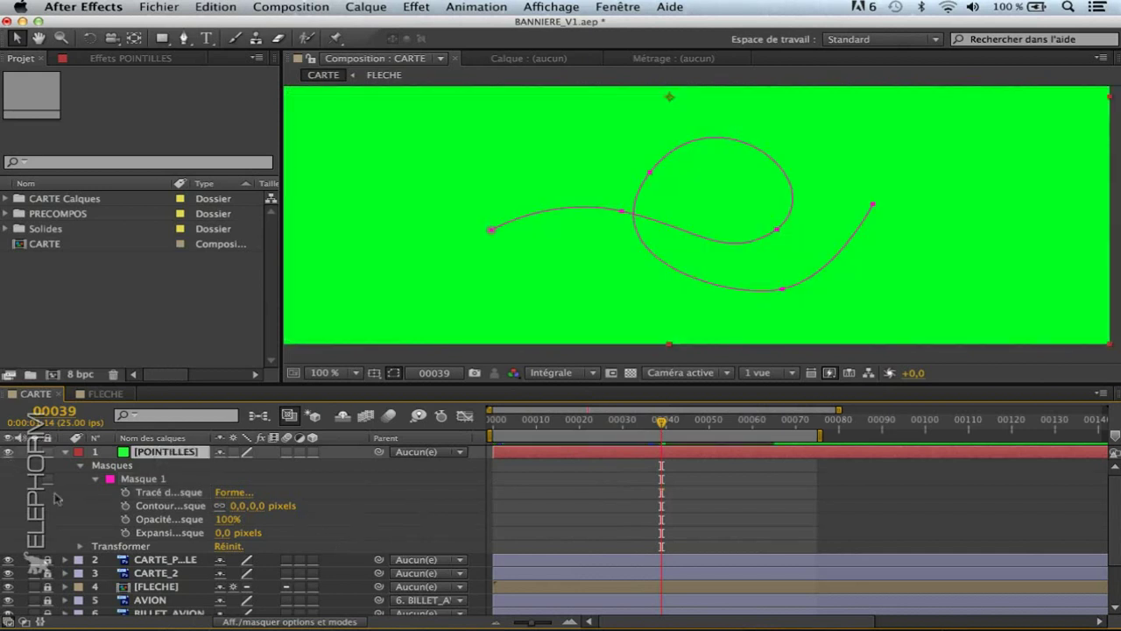
left_click(166, 451)
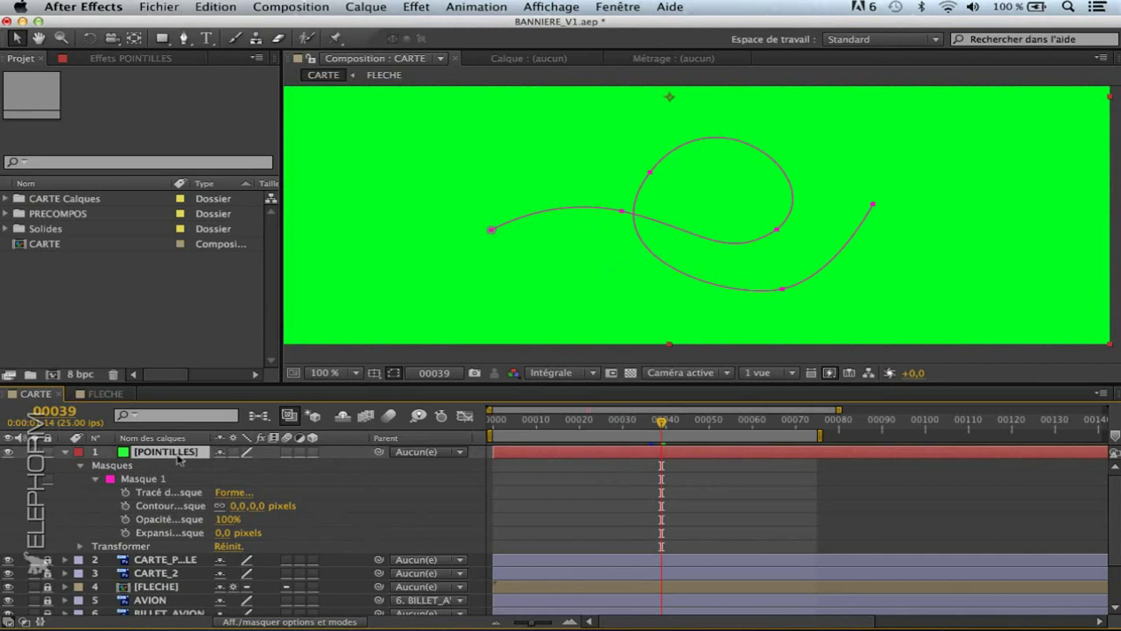
left_click(95, 480)
left_click(81, 465)
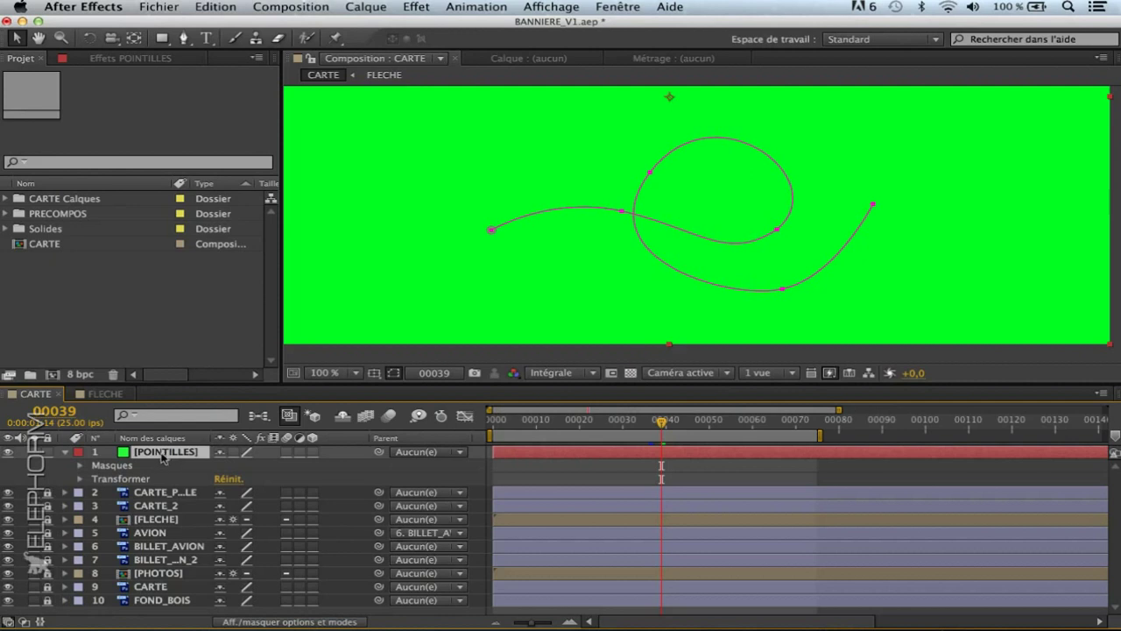
left_click(416, 7)
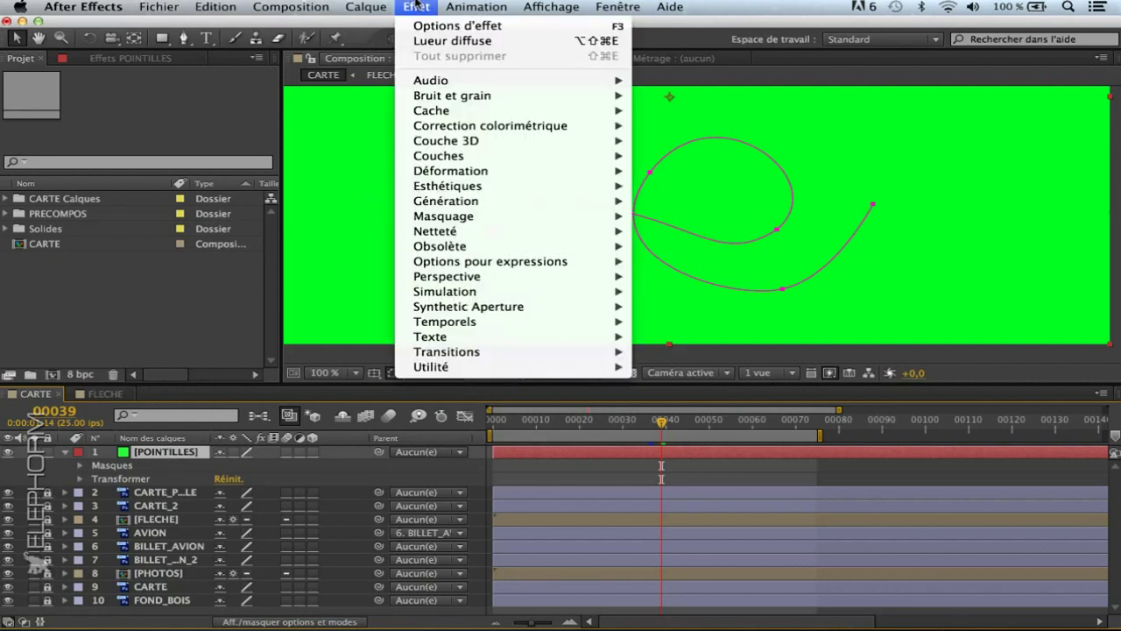
mouse_move(465, 201)
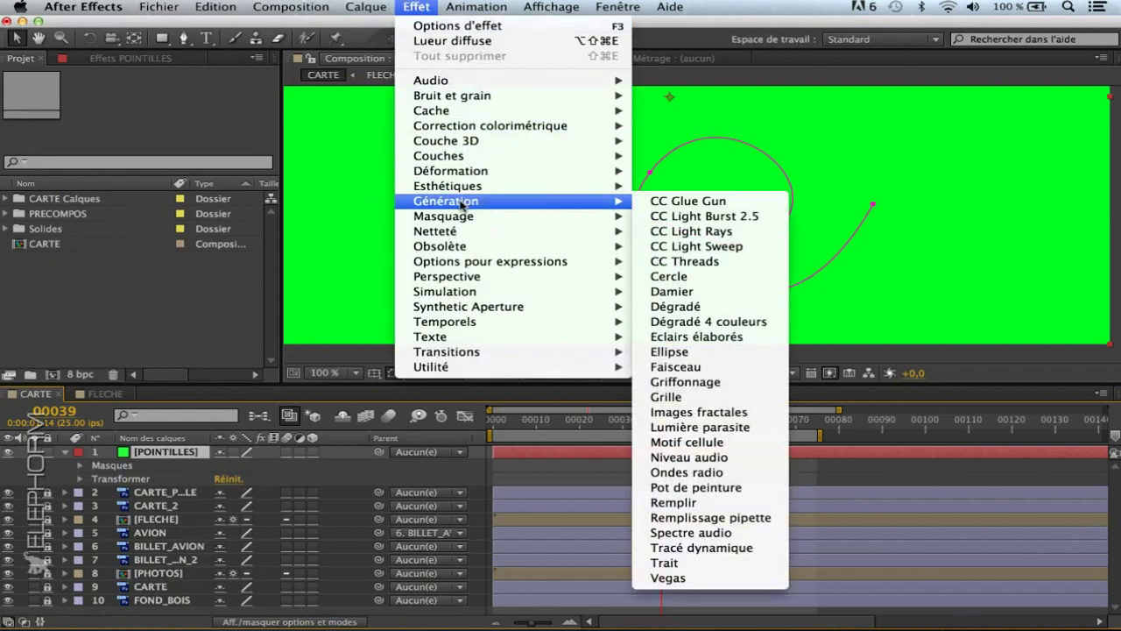
left_click(672, 565)
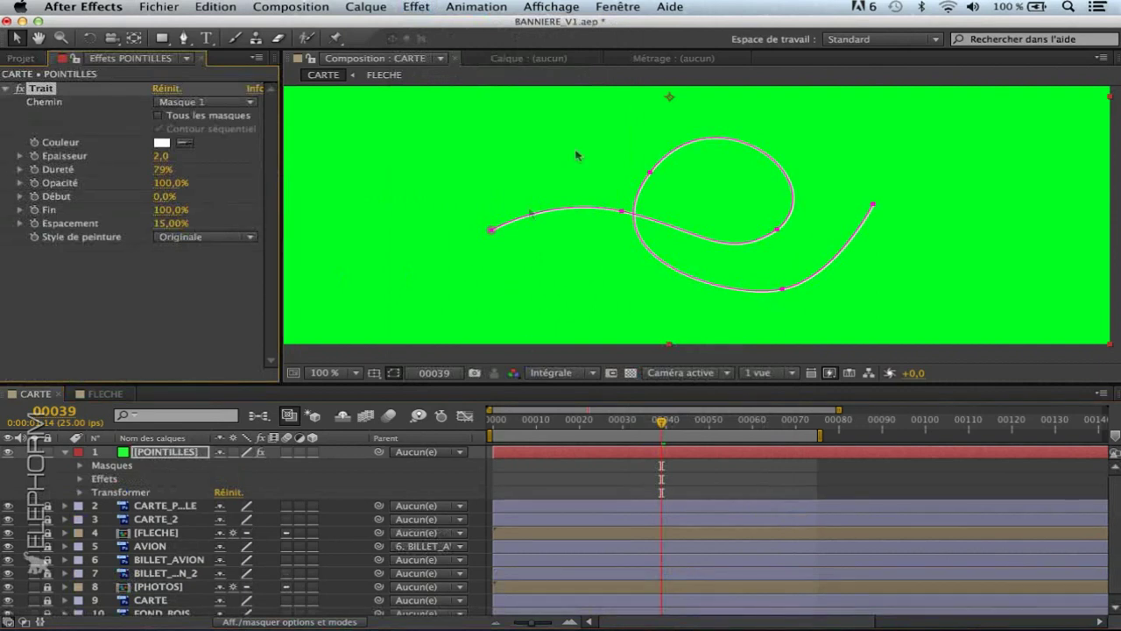
Hide the mask outlines in the composition view and choose Masque 1 as the Trait effect's Chemin
left_click(393, 374)
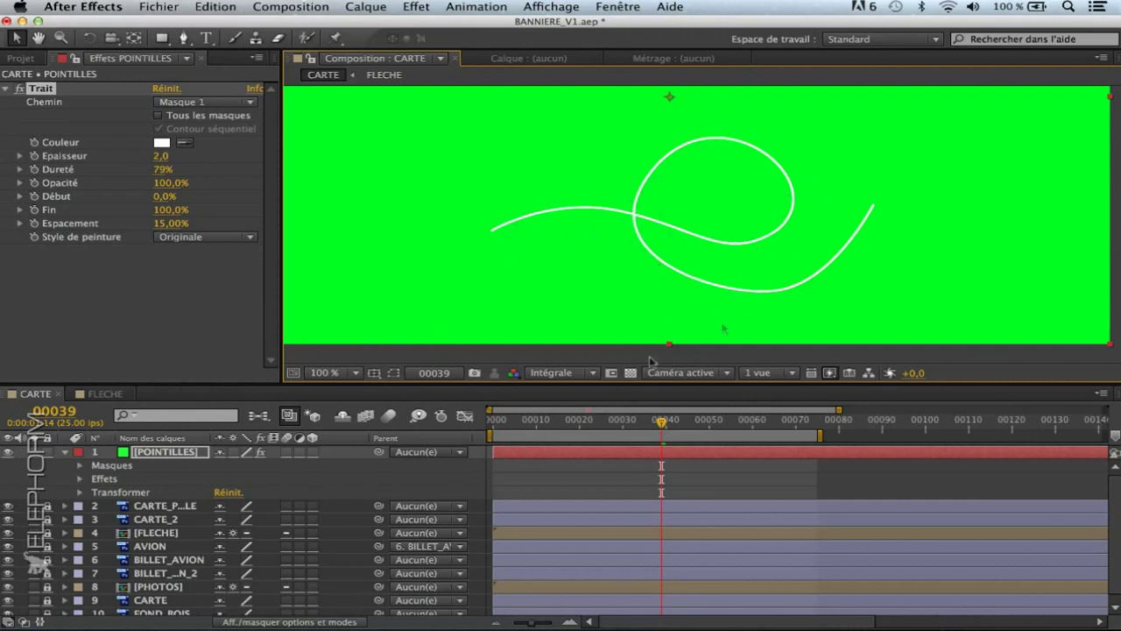
left_click(79, 466)
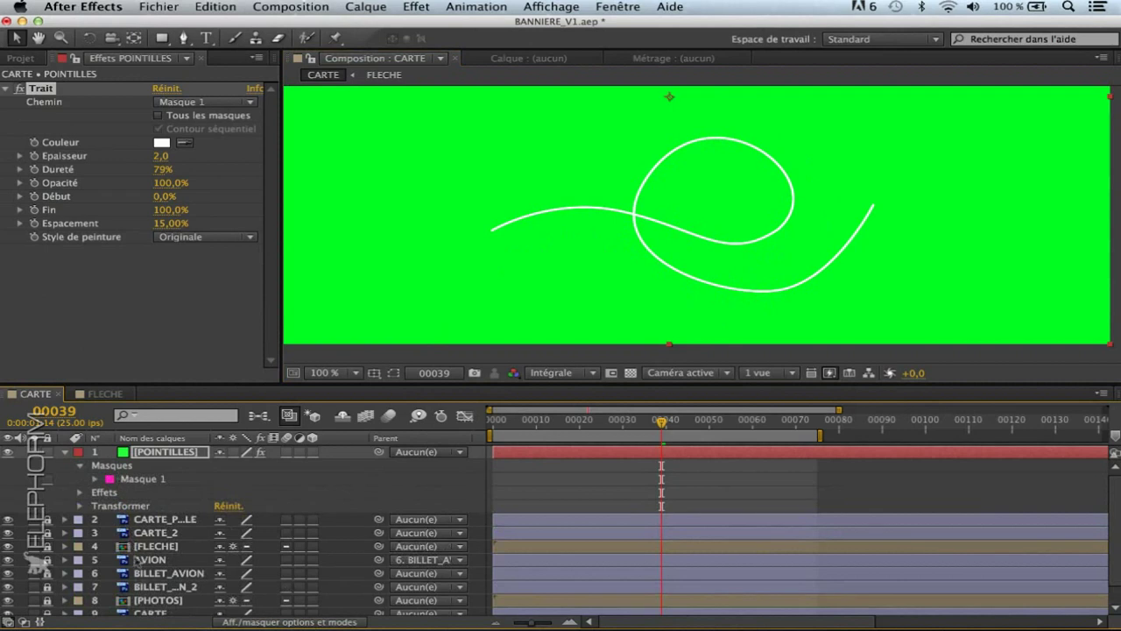
left_click(80, 466)
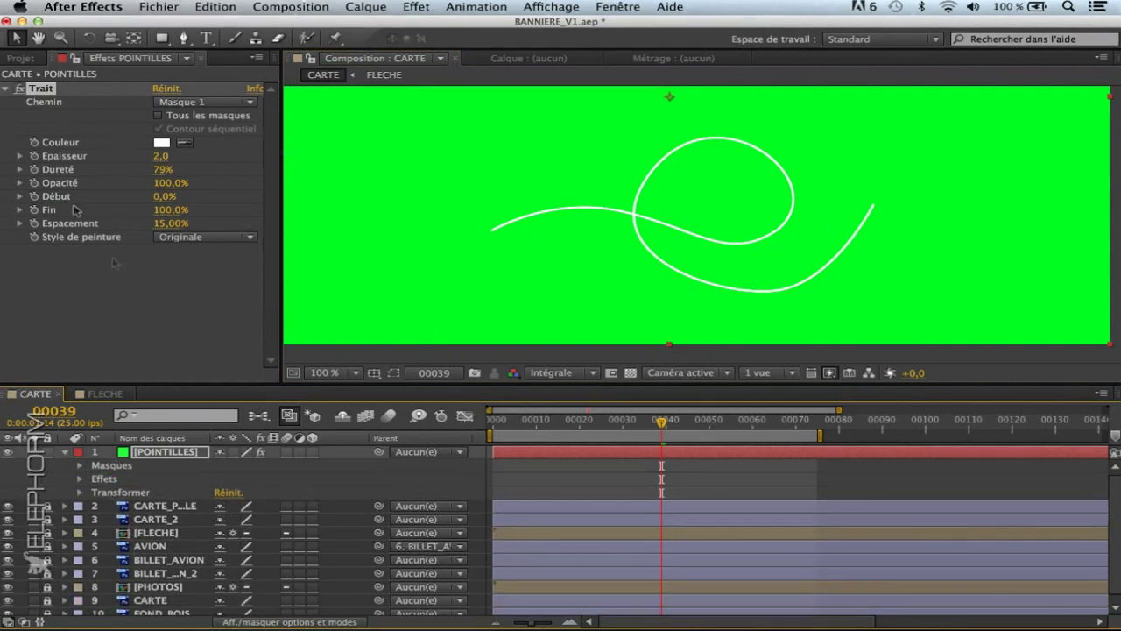
left_click(56, 102)
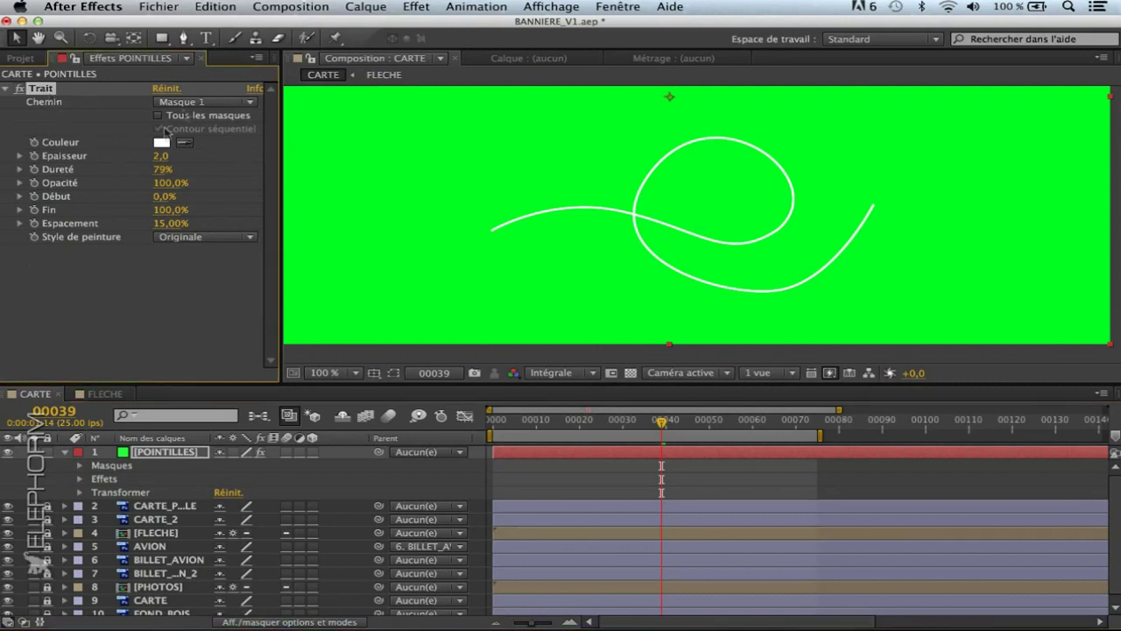
left_click(186, 105)
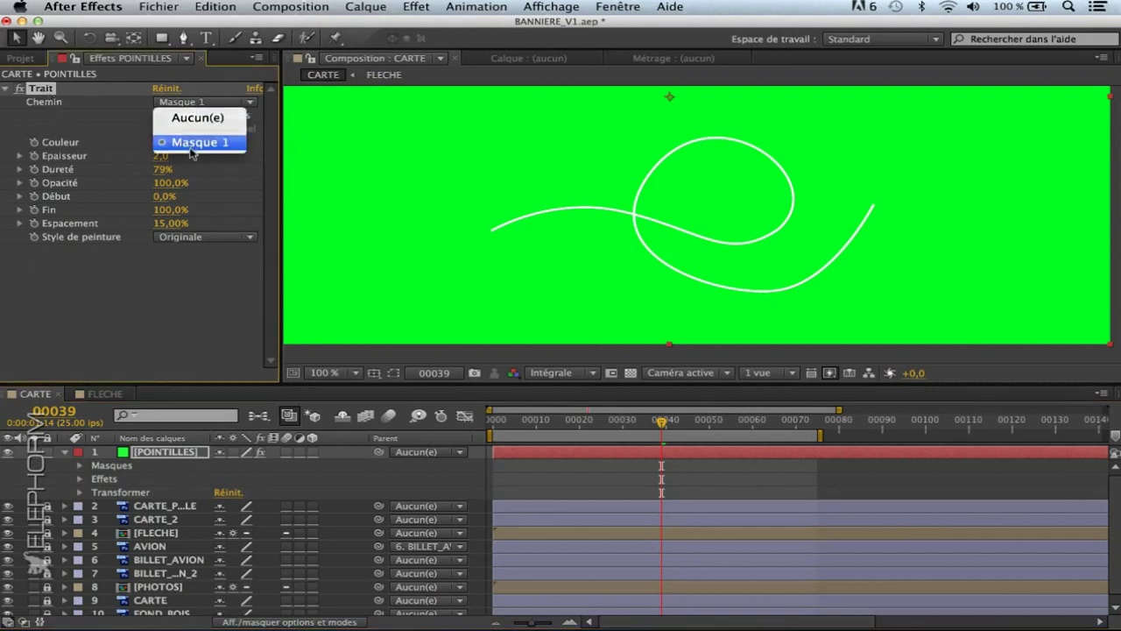
left_click(192, 142)
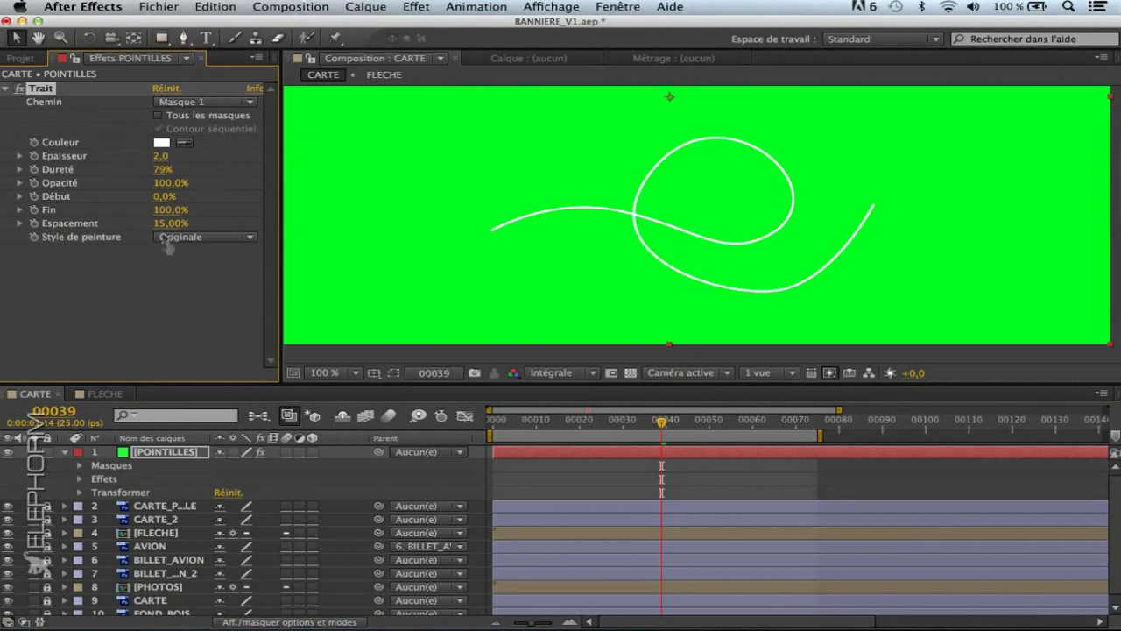
Try red for the stroke but cancel it, and set its Epaisseur to 22,4 and Dureté to 100%
left_click(162, 142)
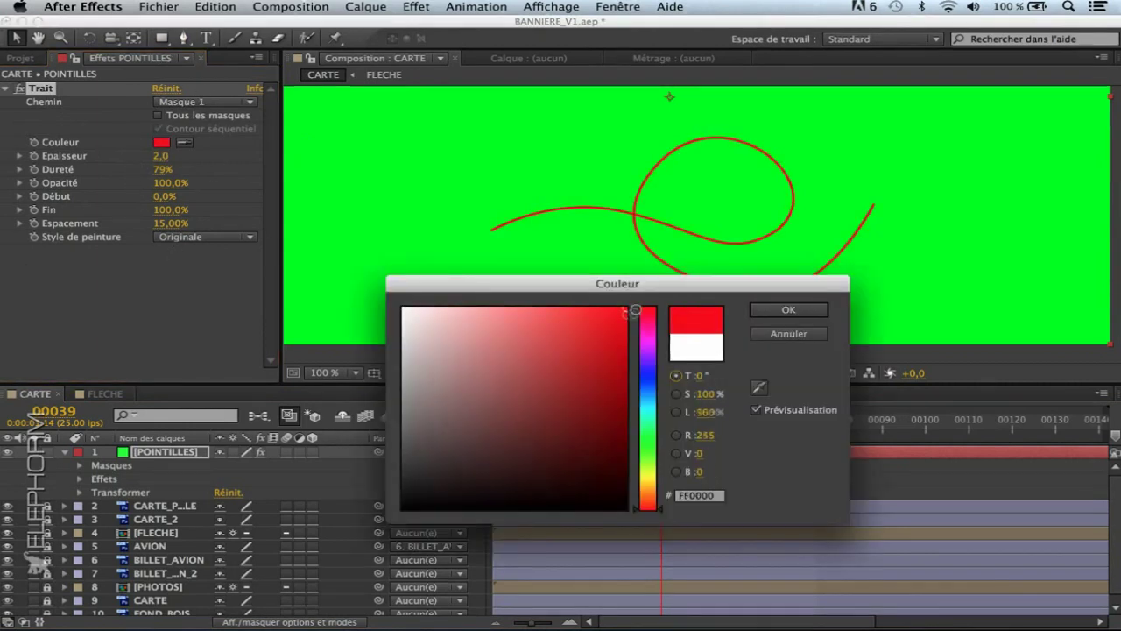
left_click(784, 329)
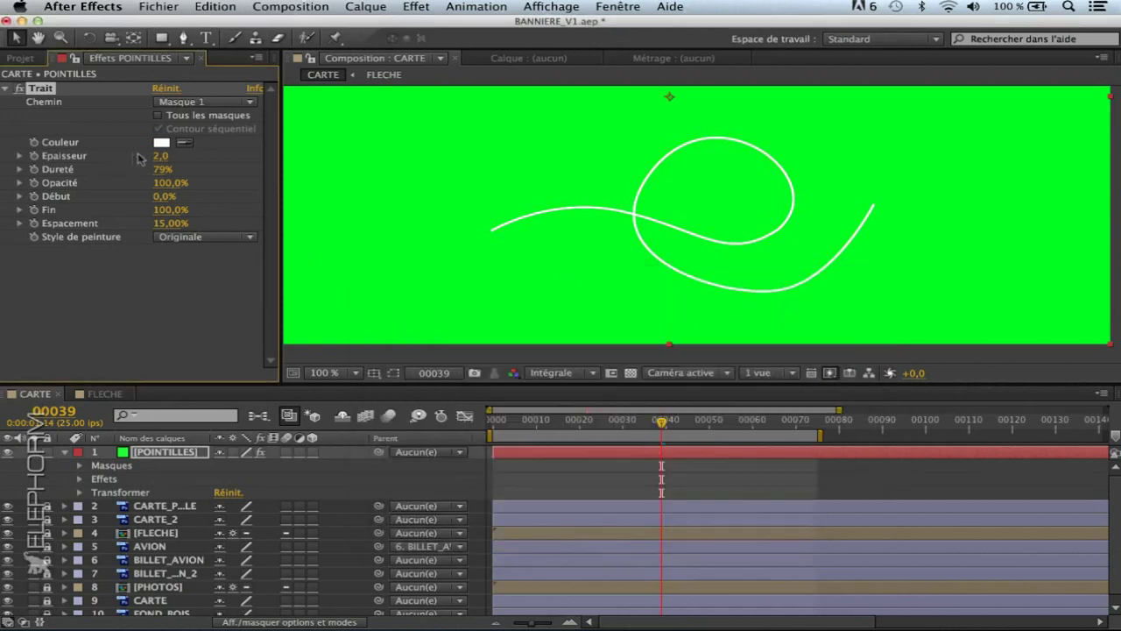
mouse_move(160, 156)
left_mouse_down()
mouse_move(266, 140)
mouse_move(175, 158)
mouse_move(224, 180)
mouse_move(140, 200)
mouse_move(198, 163)
mouse_move(188, 153)
mouse_move(333, 143)
left_mouse_up()
mouse_move(167, 175)
left_mouse_down()
mouse_move(140, 167)
mouse_move(2, 202)
left_mouse_up()
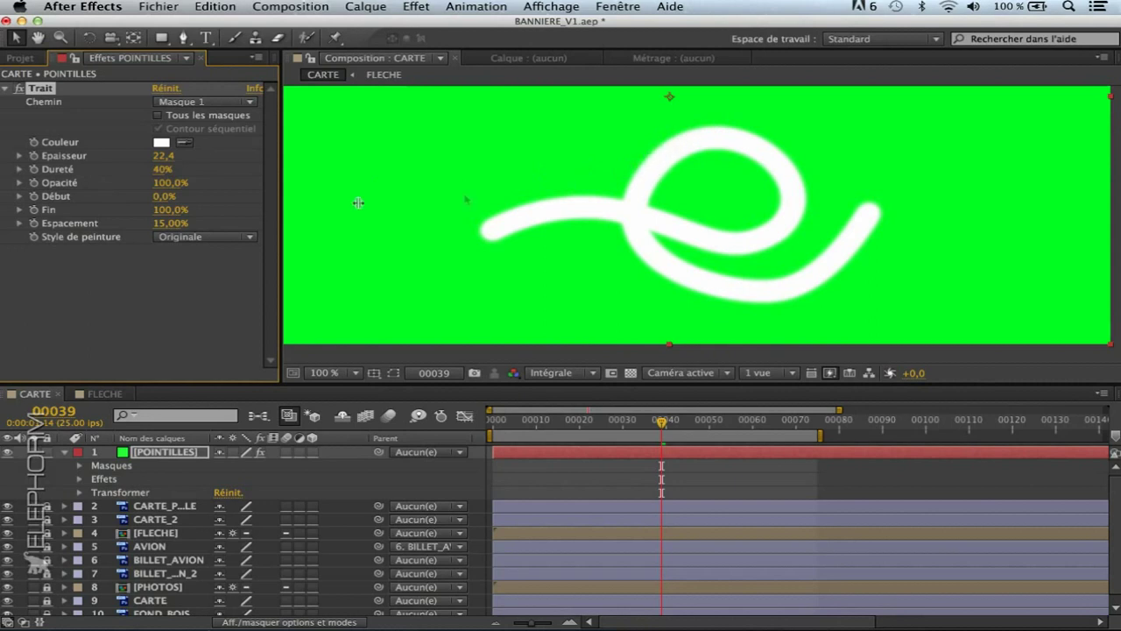
mouse_move(166, 169)
left_mouse_down()
mouse_move(445, 170)
mouse_move(779, 145)
left_mouse_up()
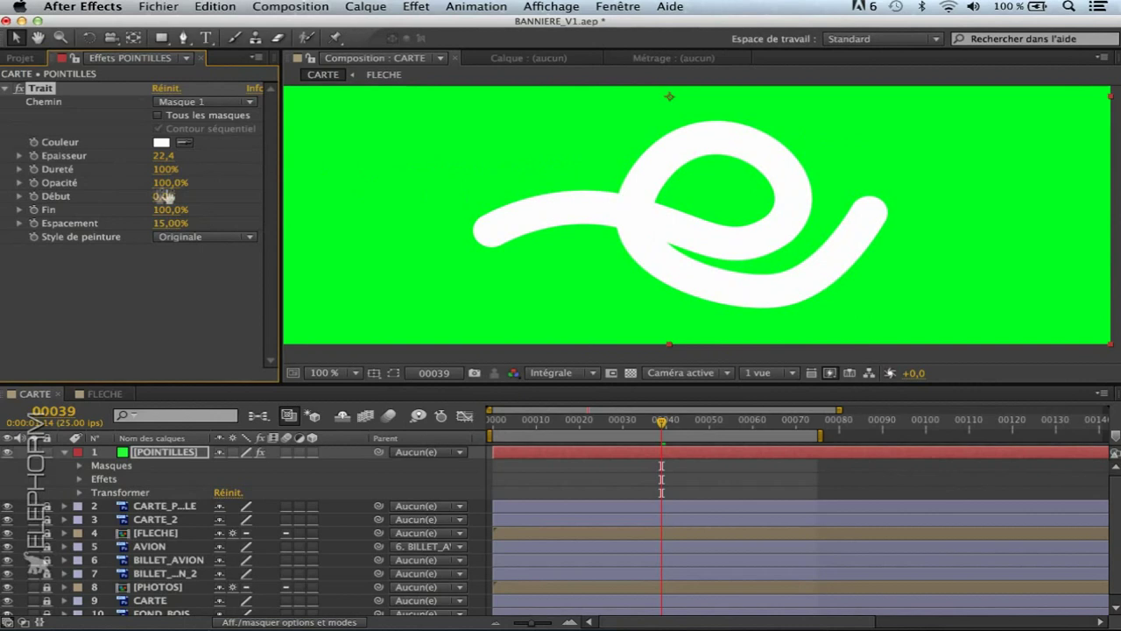
Turn the stroke into small separate dots with an Espacement of 100% and an Epaisseur of 3,0
mouse_move(164, 182)
left_mouse_down()
mouse_move(123, 182)
mouse_move(205, 179)
left_mouse_up()
mouse_move(168, 224)
left_mouse_down()
mouse_move(109, 229)
mouse_move(226, 226)
left_mouse_up()
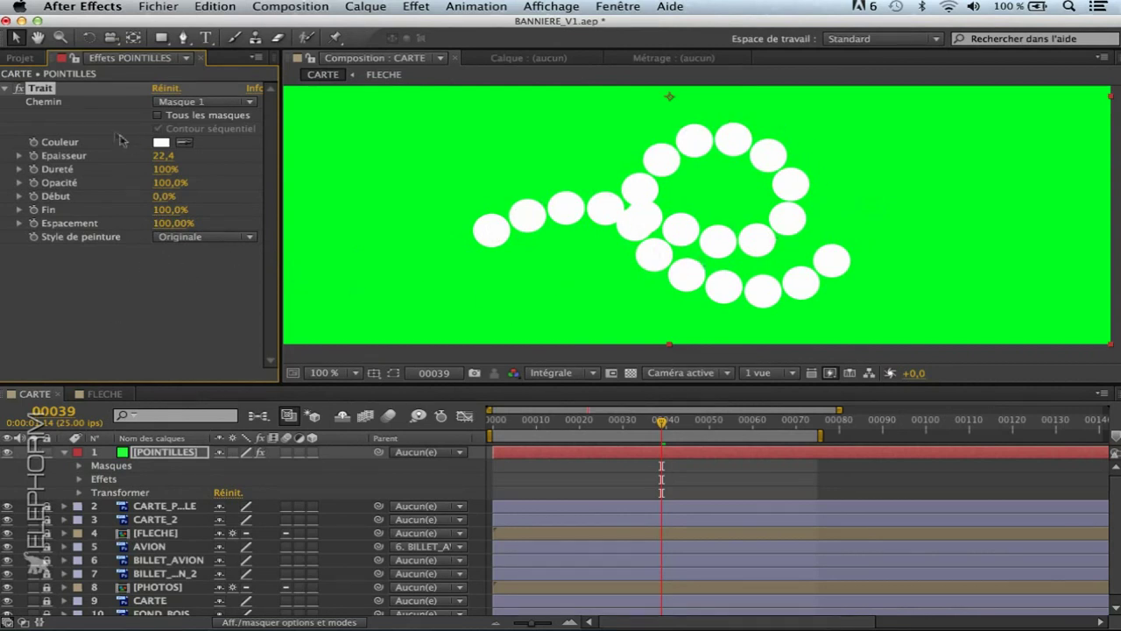
mouse_move(163, 156)
left_mouse_down()
mouse_move(35, 171)
mouse_move(22, 175)
mouse_move(25, 192)
left_mouse_up()
Change the dotted stroke's Couleur to black
left_click(161, 142)
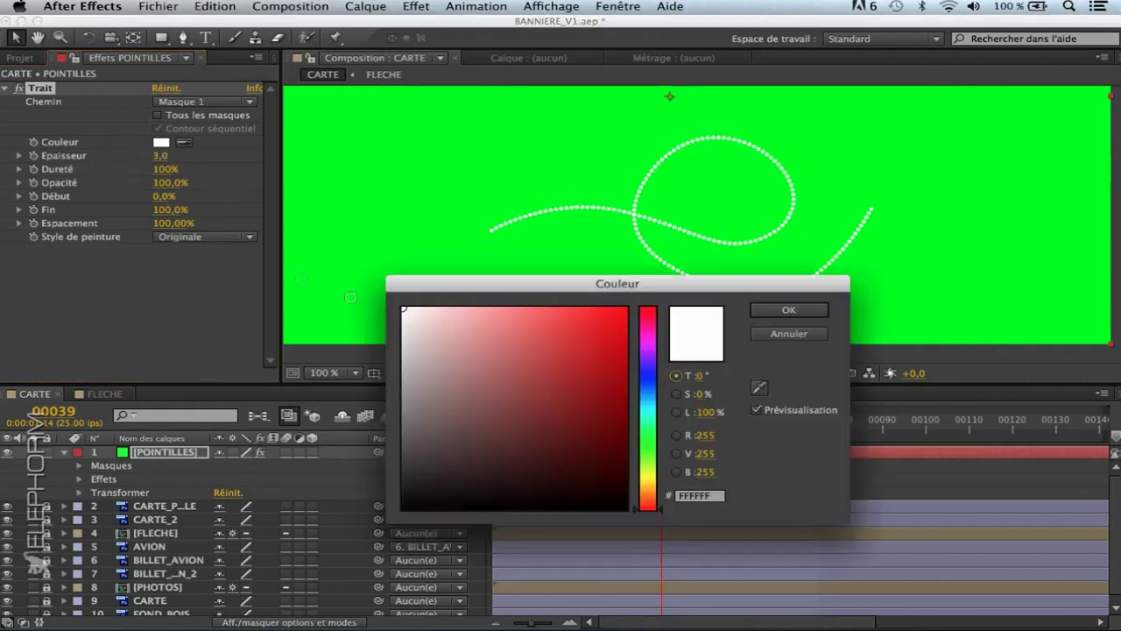
left_click_drag(599, 445, 638, 528)
left_click(791, 313)
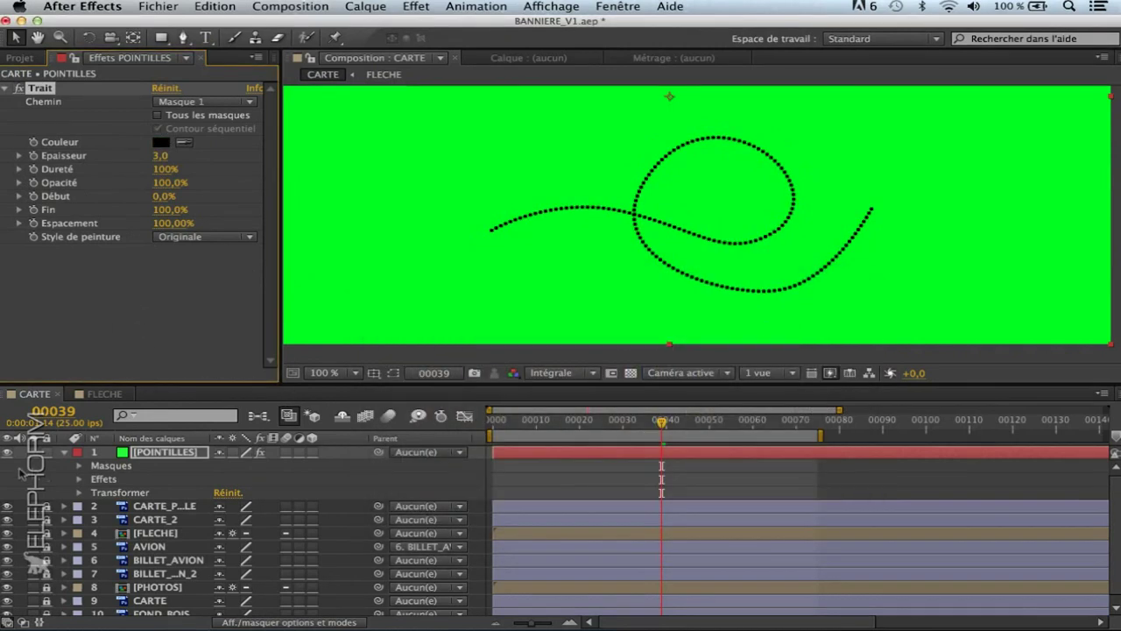
Set the Trait effect's Style de peinture to Transparent so that only the dots cover the map
left_click(7, 452)
left_click(7, 452)
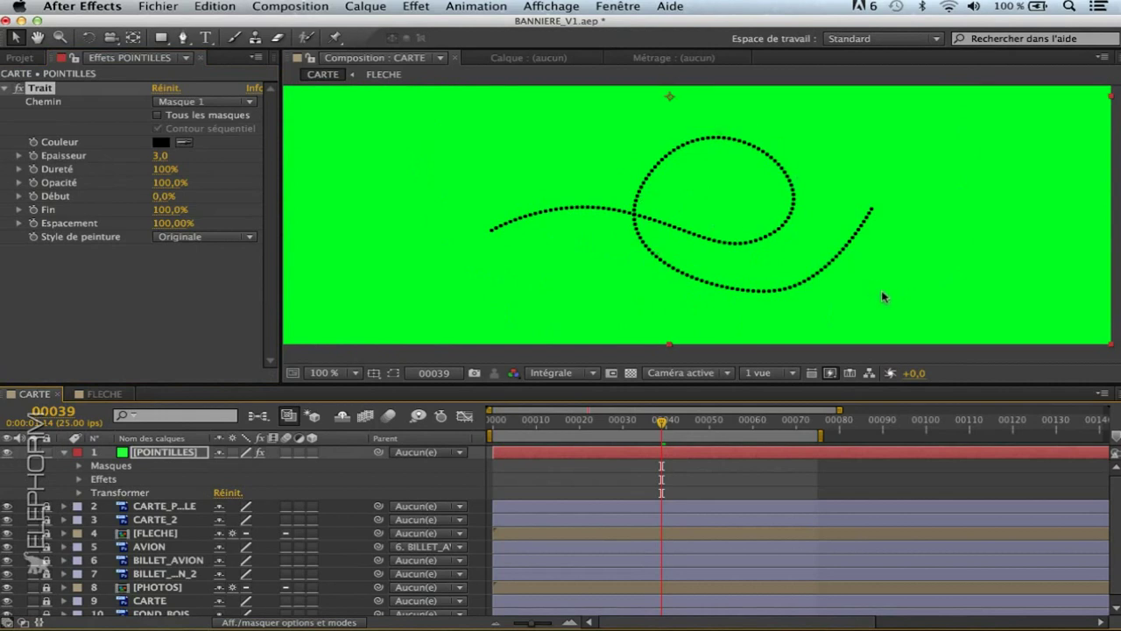
left_click(58, 242)
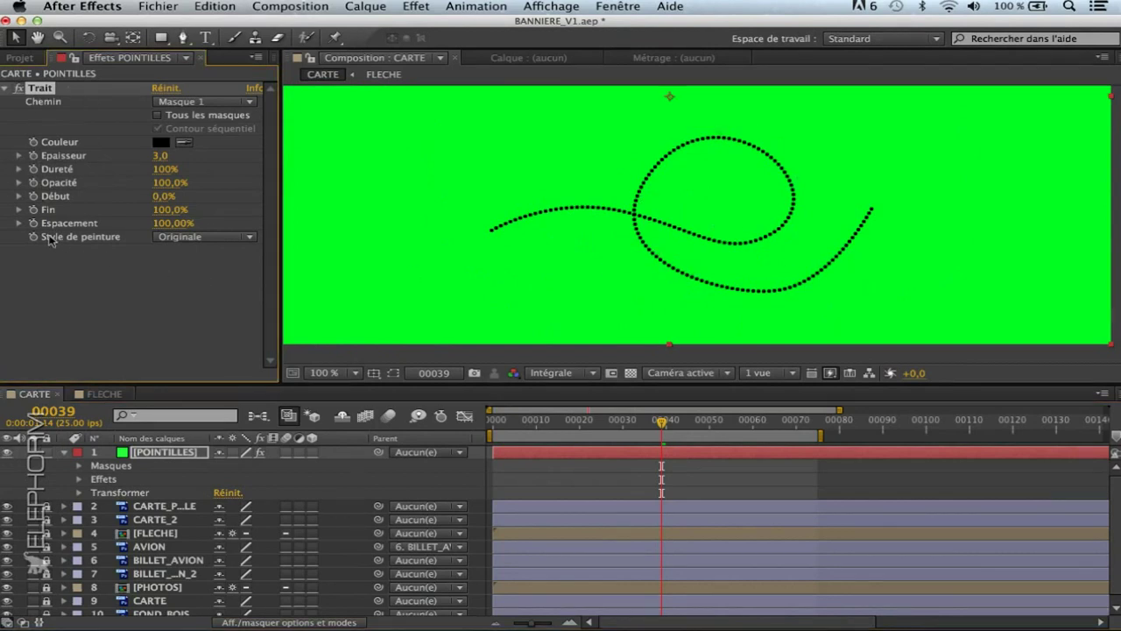
left_click(188, 240)
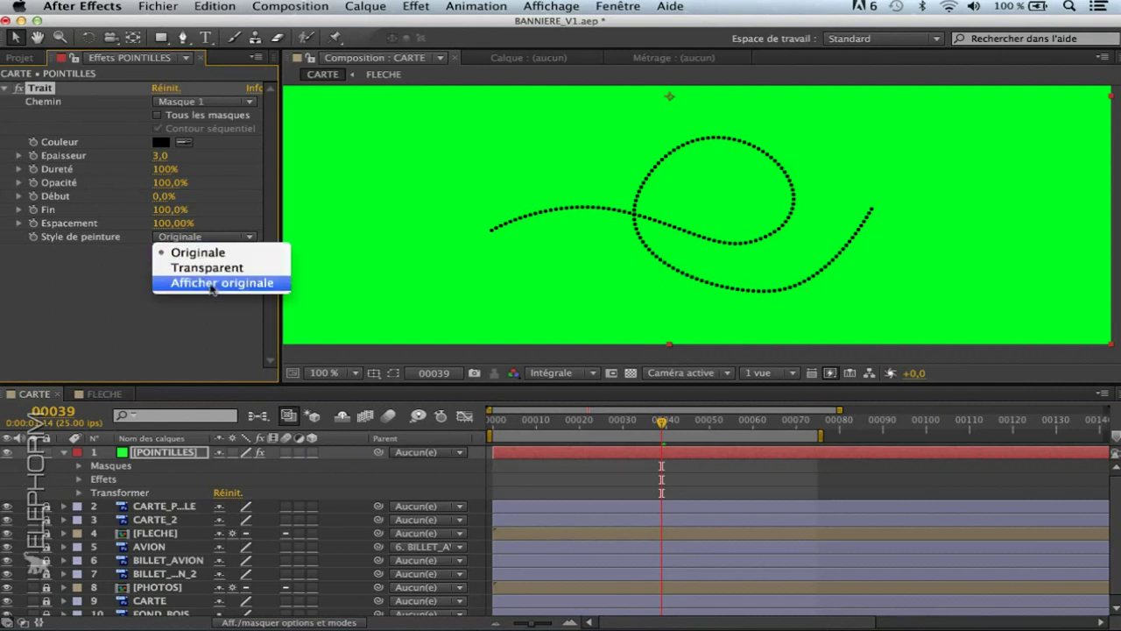
left_click(122, 307)
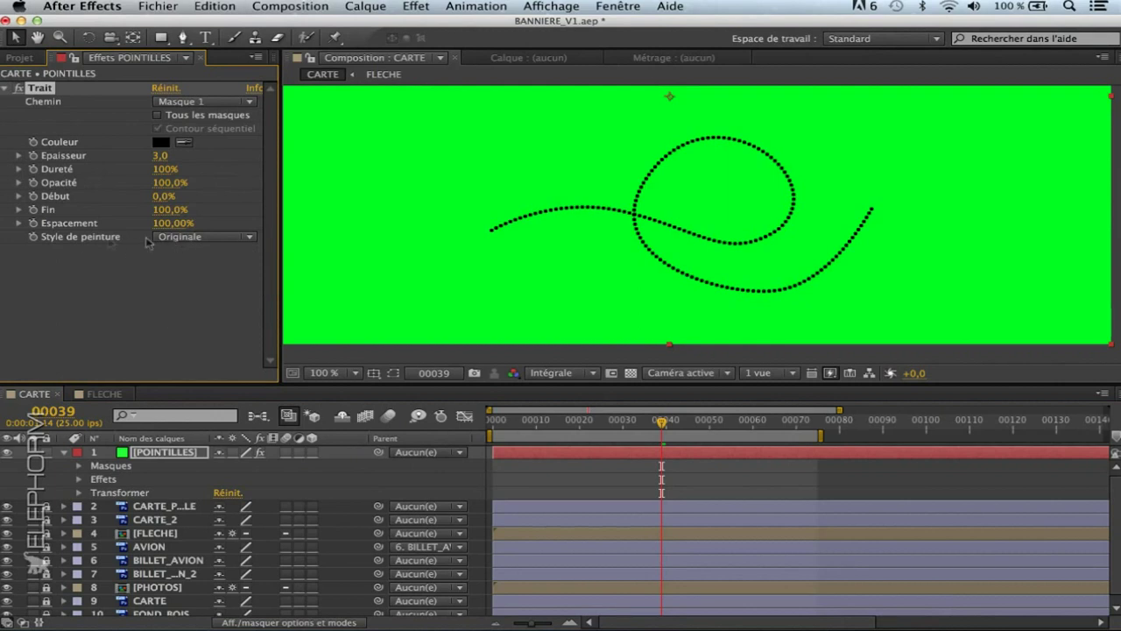
left_click(200, 240)
left_click(132, 281)
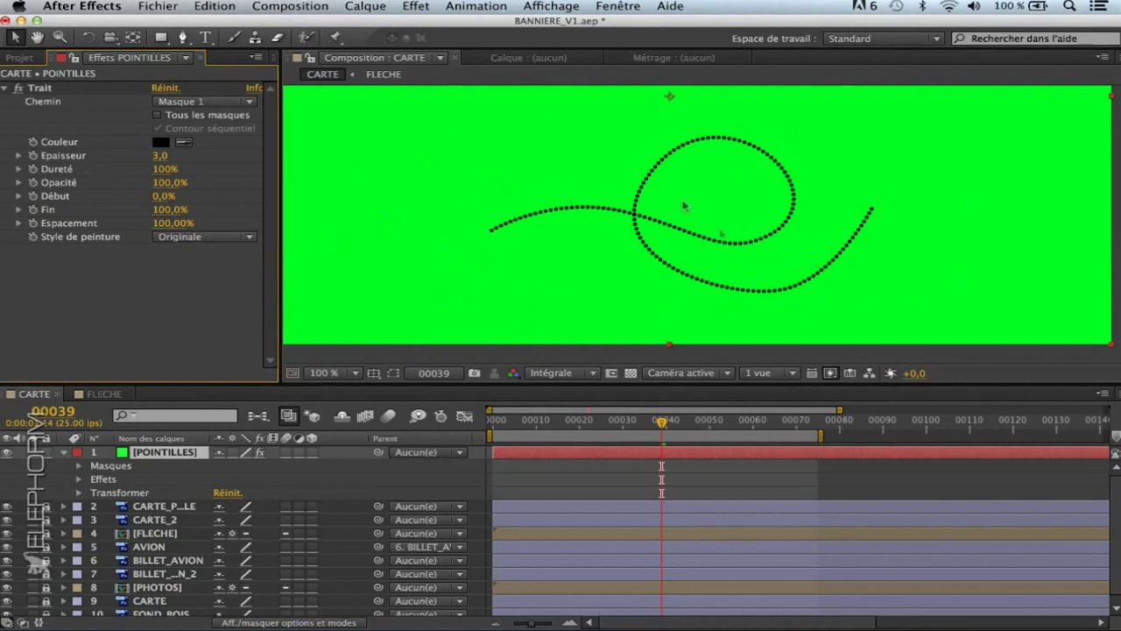
left_click(171, 237)
left_click(184, 268)
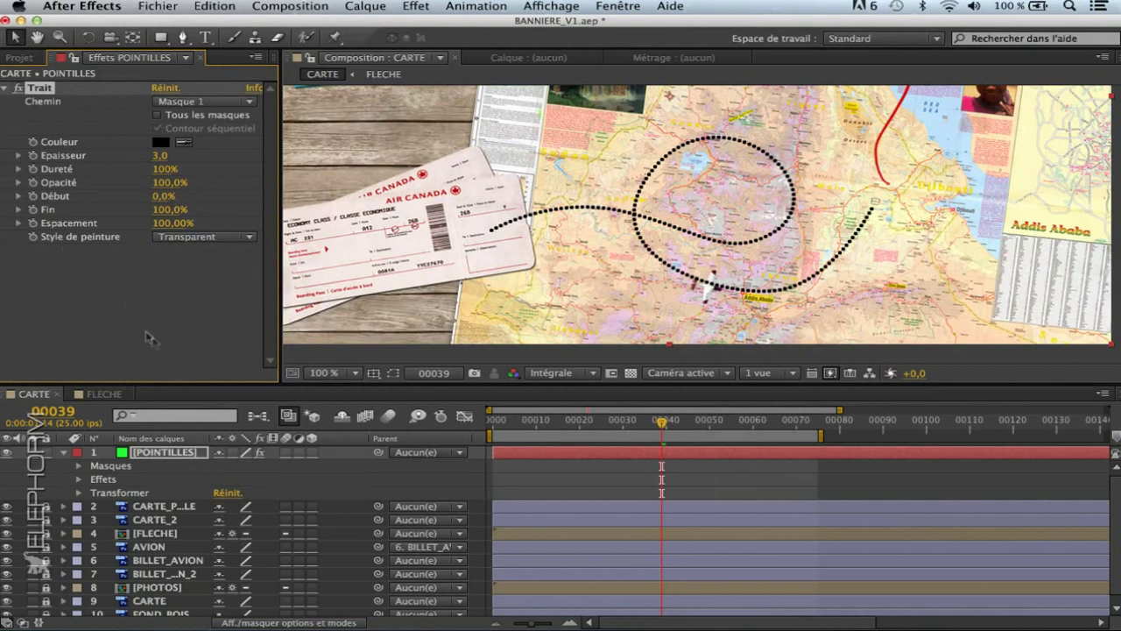
Try the Afficher originale paint style on the stroke and switch back to Transparent
left_click(195, 238)
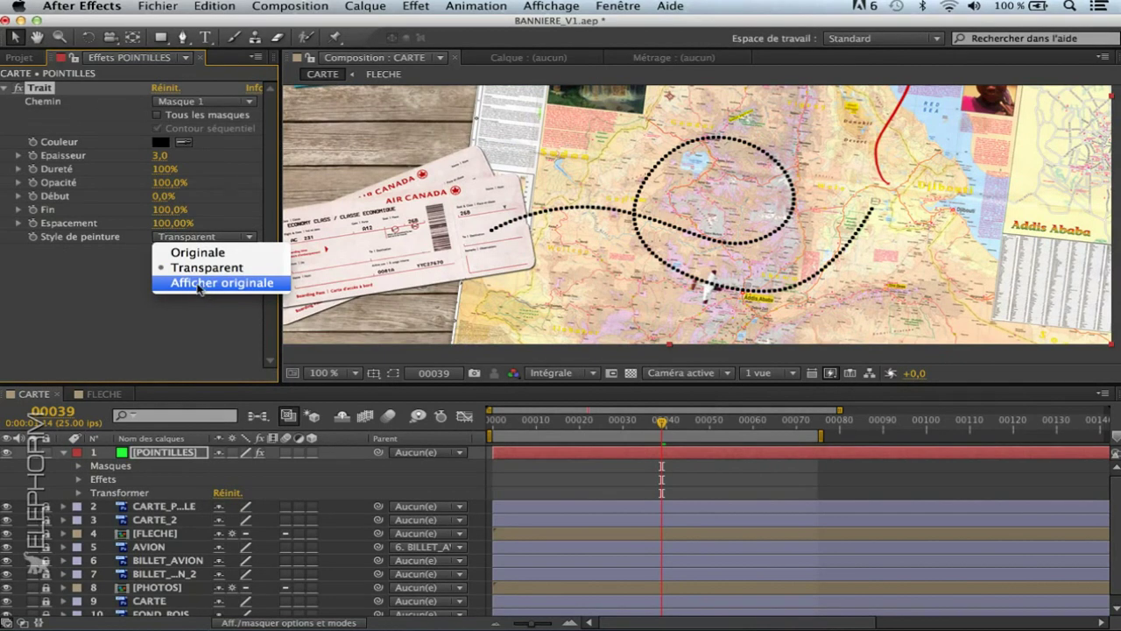
left_click(197, 287)
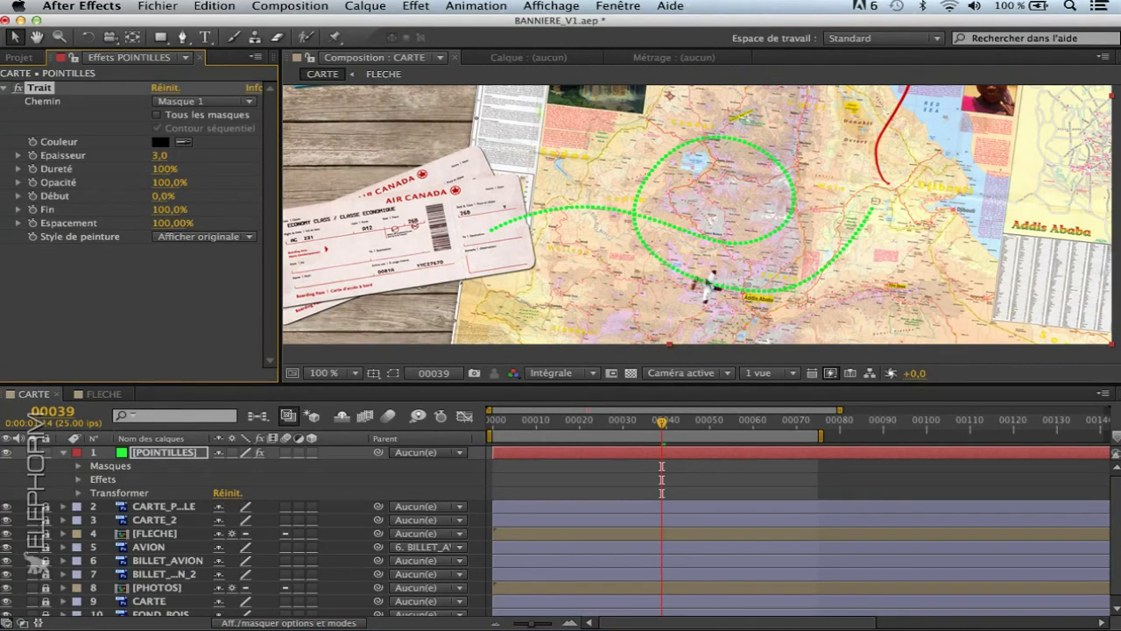
left_click(149, 454)
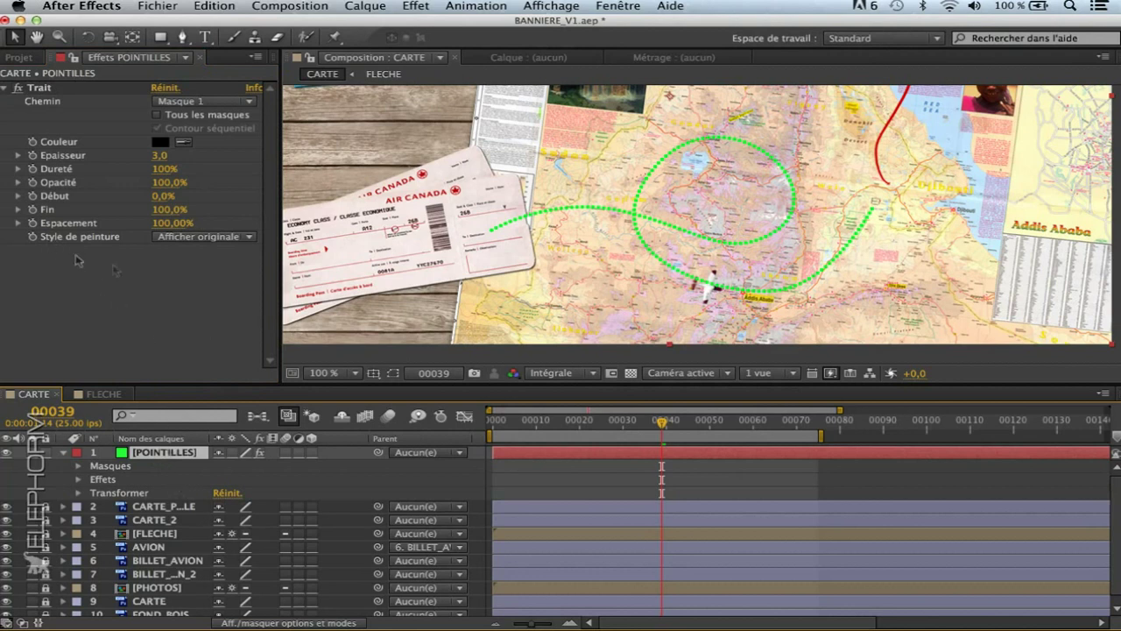
left_click(190, 238)
key("Return")
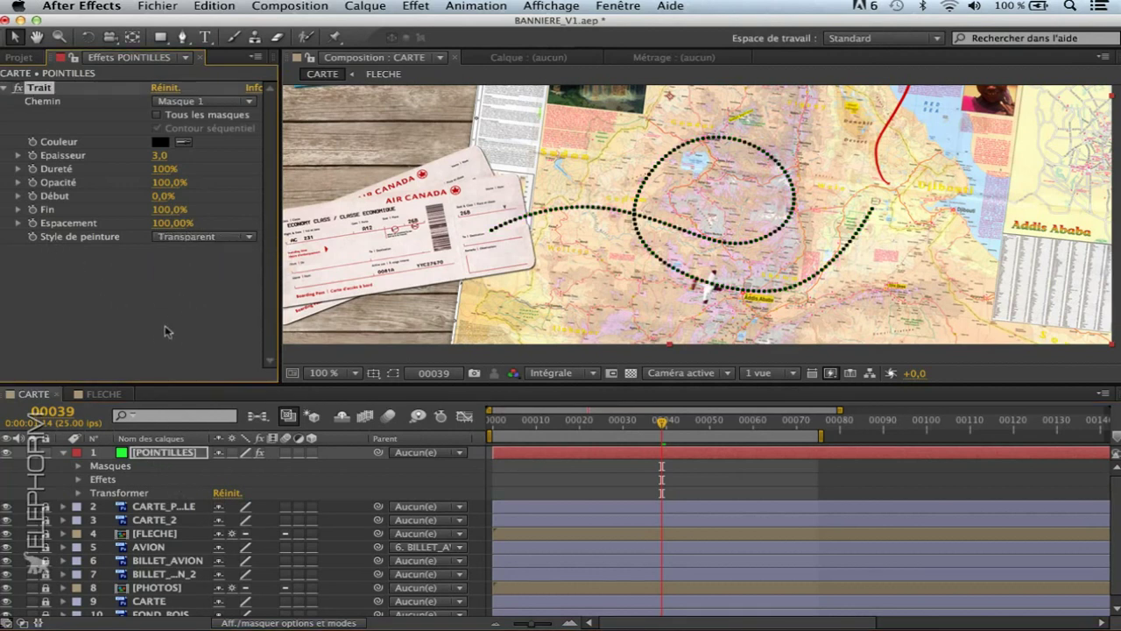
Scrub through the animation and shorten the dotted line by setting Début to 20% and Fin to 69%
left_click_drag(660, 424, 662, 454)
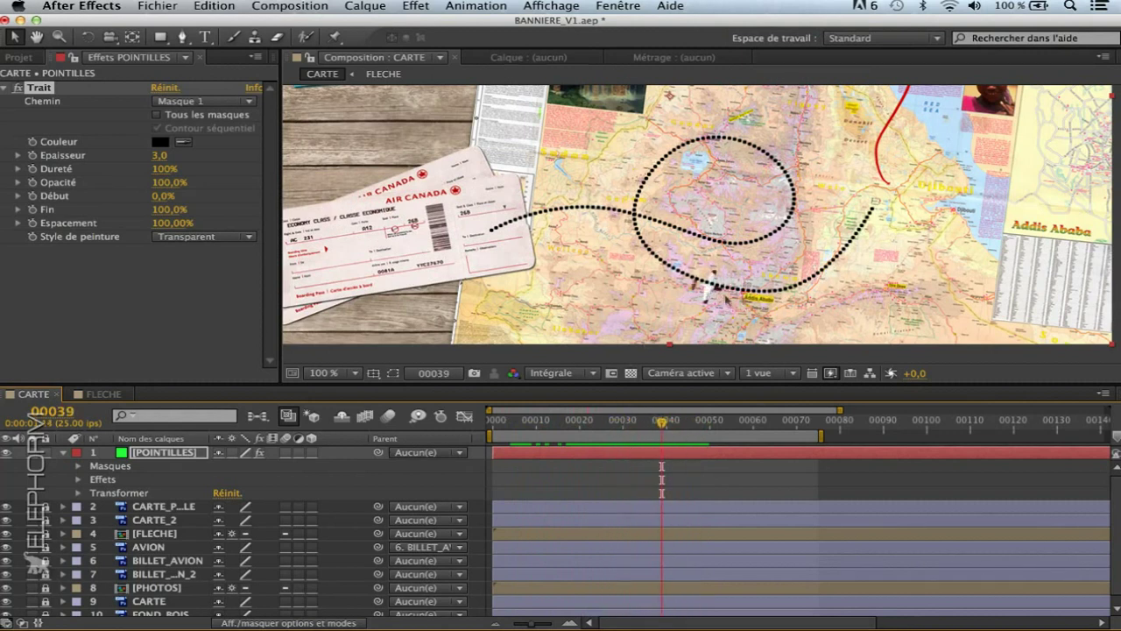
left_click(57, 201)
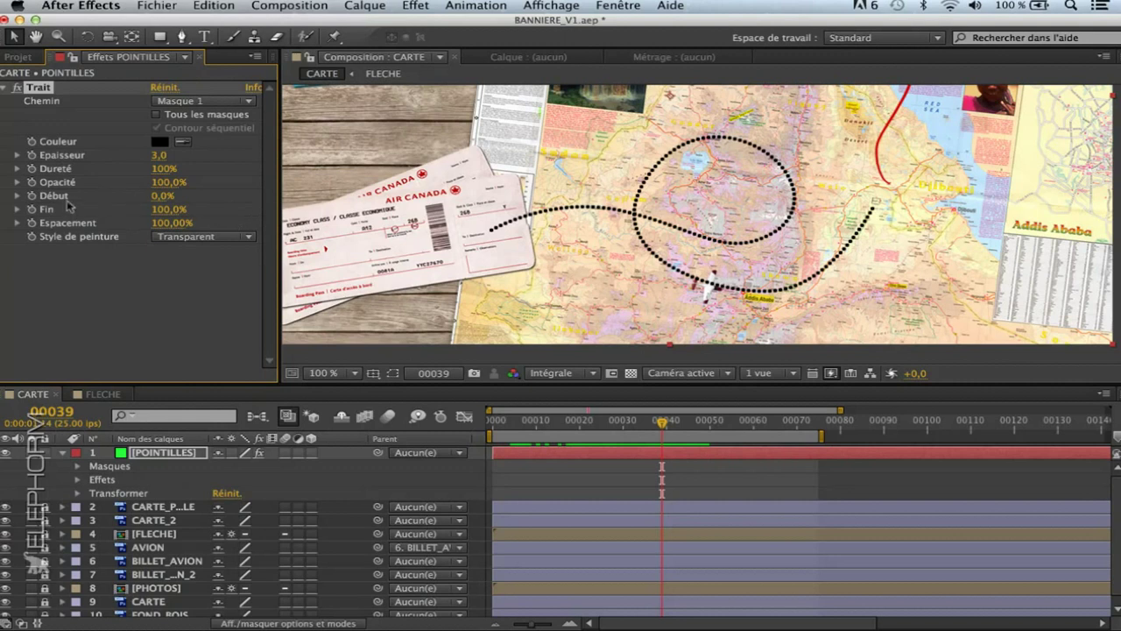
mouse_move(162, 196)
left_mouse_down()
mouse_move(219, 196)
mouse_move(19, 209)
left_mouse_up()
mouse_move(164, 200)
left_mouse_down()
mouse_move(186, 195)
mouse_move(139, 209)
left_mouse_up()
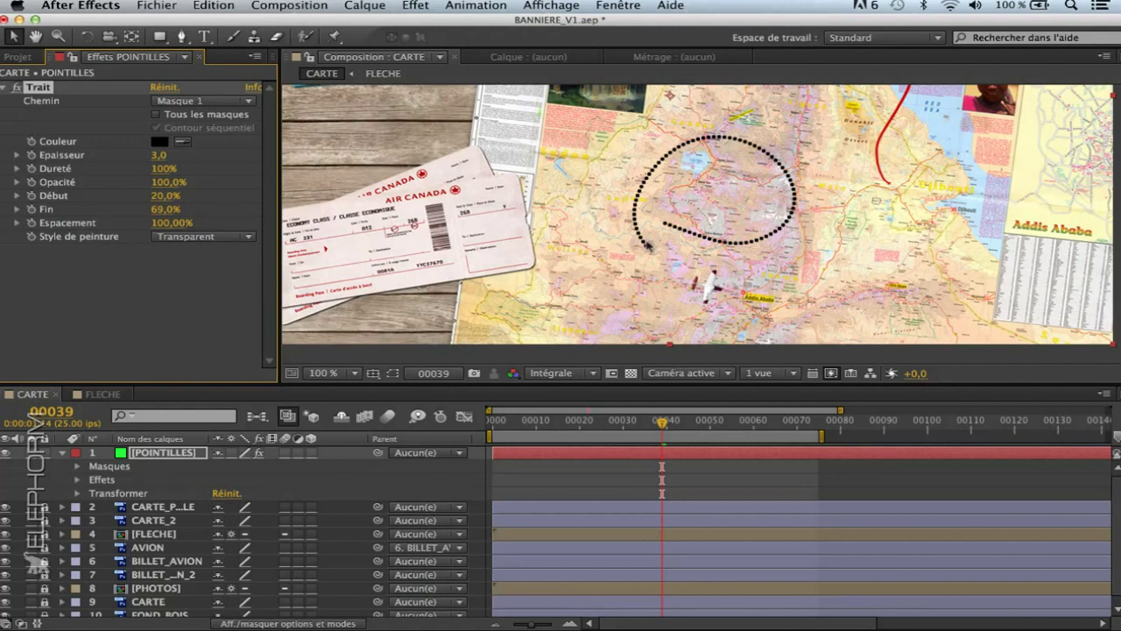
Set the stroke's Début and Fin to 0% and enlarge the timeline area to show all layers
mouse_move(166, 209)
left_mouse_down()
mouse_move(198, 209)
mouse_move(85, 213)
left_mouse_up()
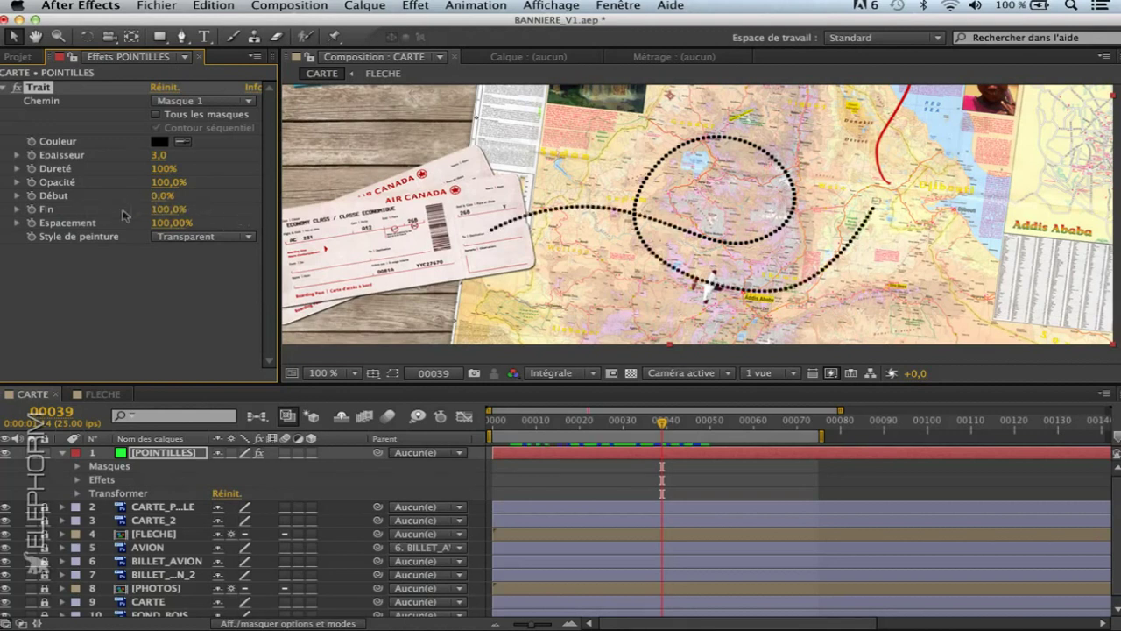
mouse_move(169, 210)
left_mouse_down()
mouse_move(94, 223)
mouse_move(208, 240)
mouse_move(93, 252)
left_mouse_up()
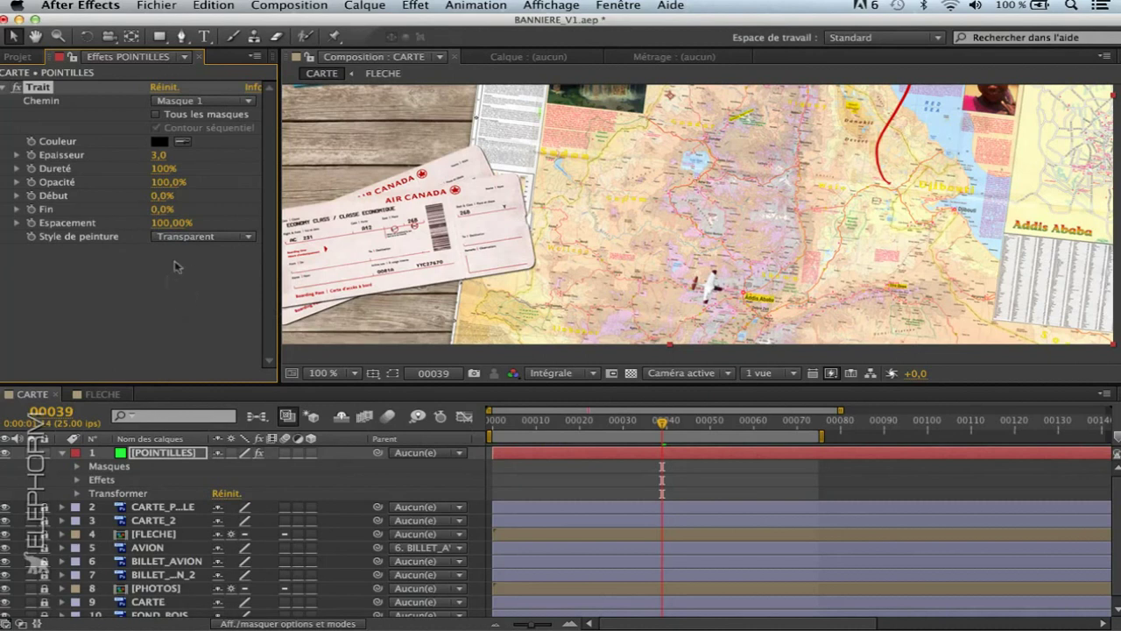
left_click_drag(209, 382, 209, 317)
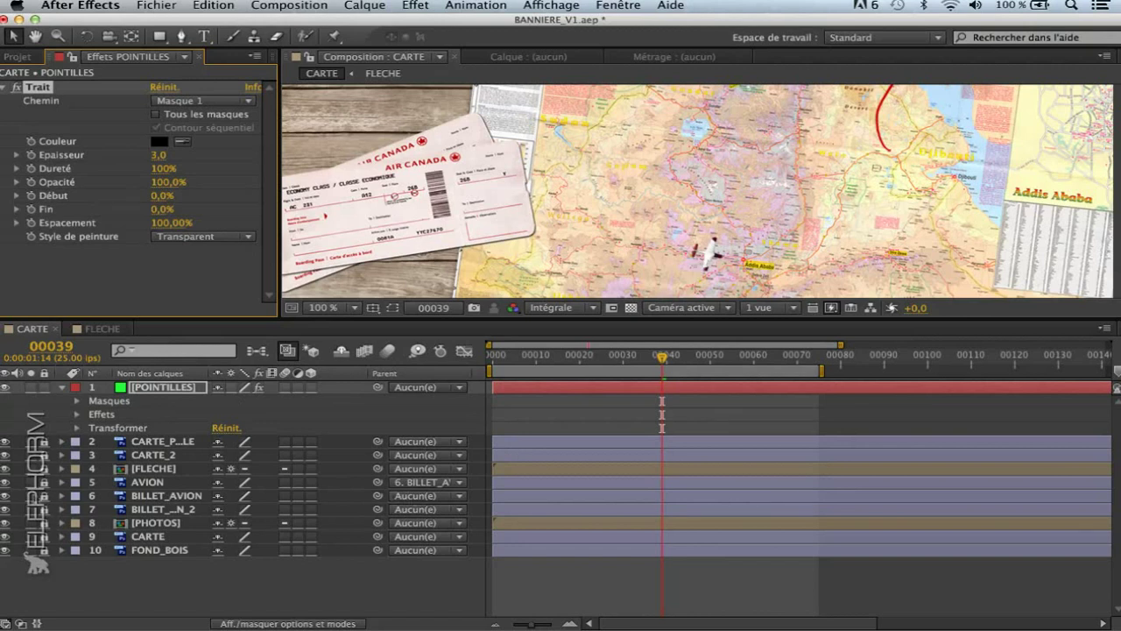
Reveal AVION's Position keyframes and, at its first keyframe on frame 8, create a 0% Fin keyframe for the POINTILLES stroke
left_click(144, 482)
key("p")
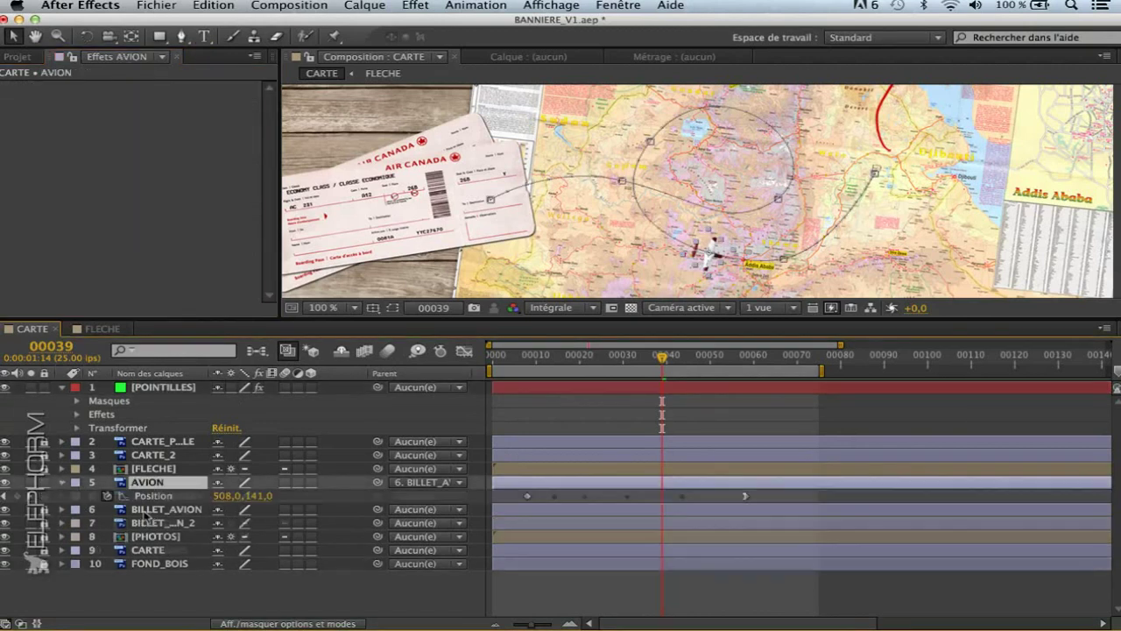
left_click_drag(662, 355, 527, 354)
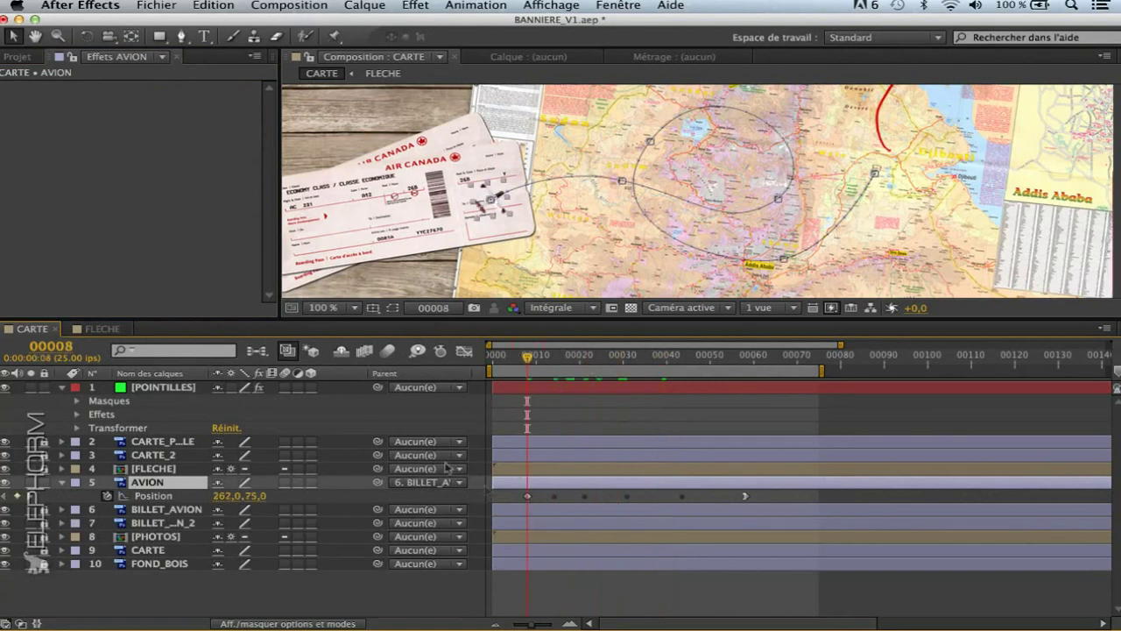
left_click(147, 388)
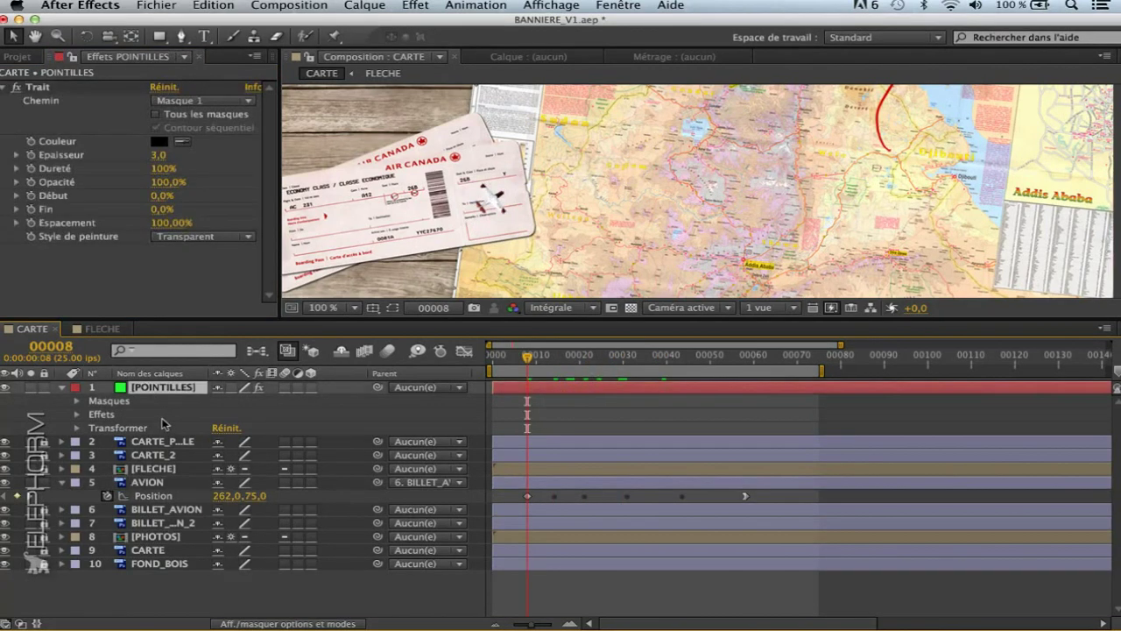
left_click(35, 224)
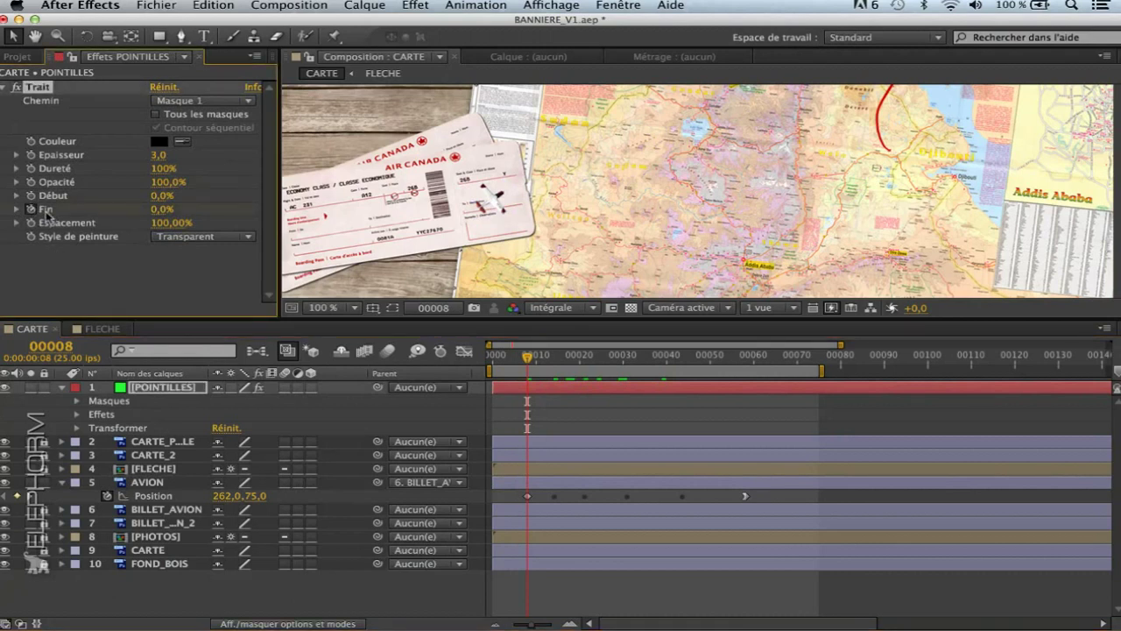
left_click_drag(159, 209, 72, 219)
At AVION's last Position keyframe on frame 58, set the stroke's Fin to 100% and preview the animation
left_click_drag(530, 360, 745, 358)
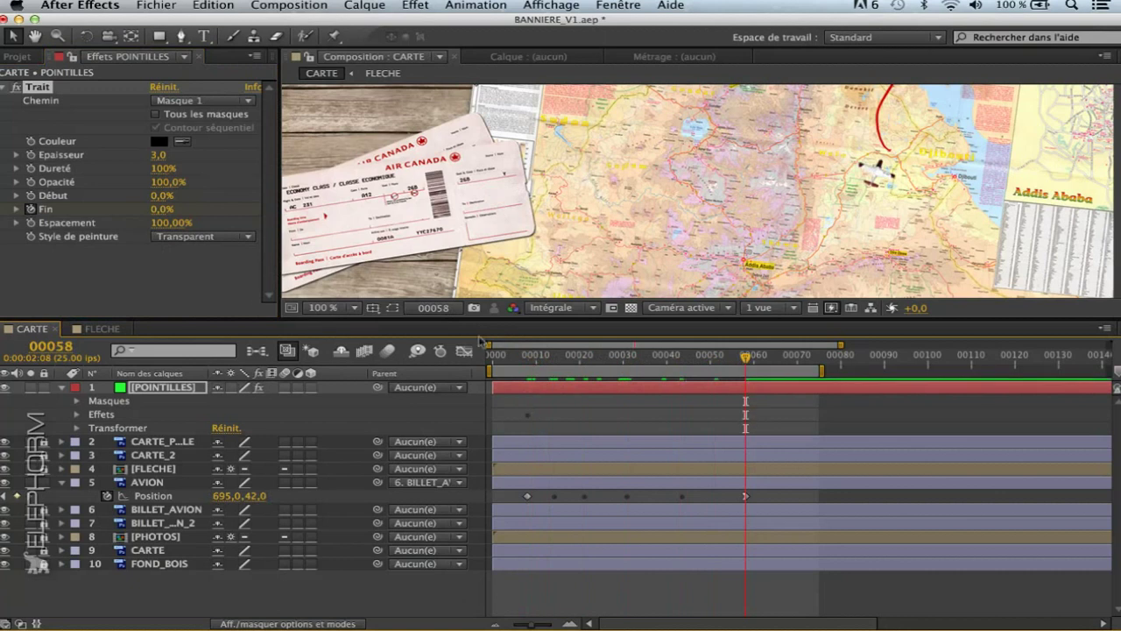
left_click(161, 210)
type("100")
key("Return")
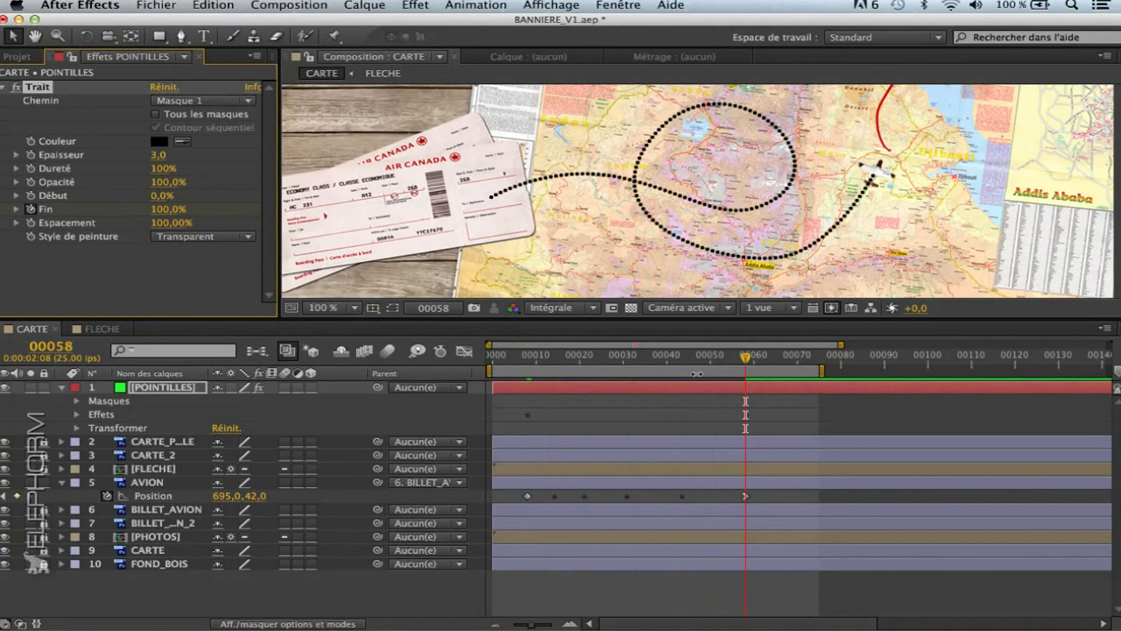
key("space")
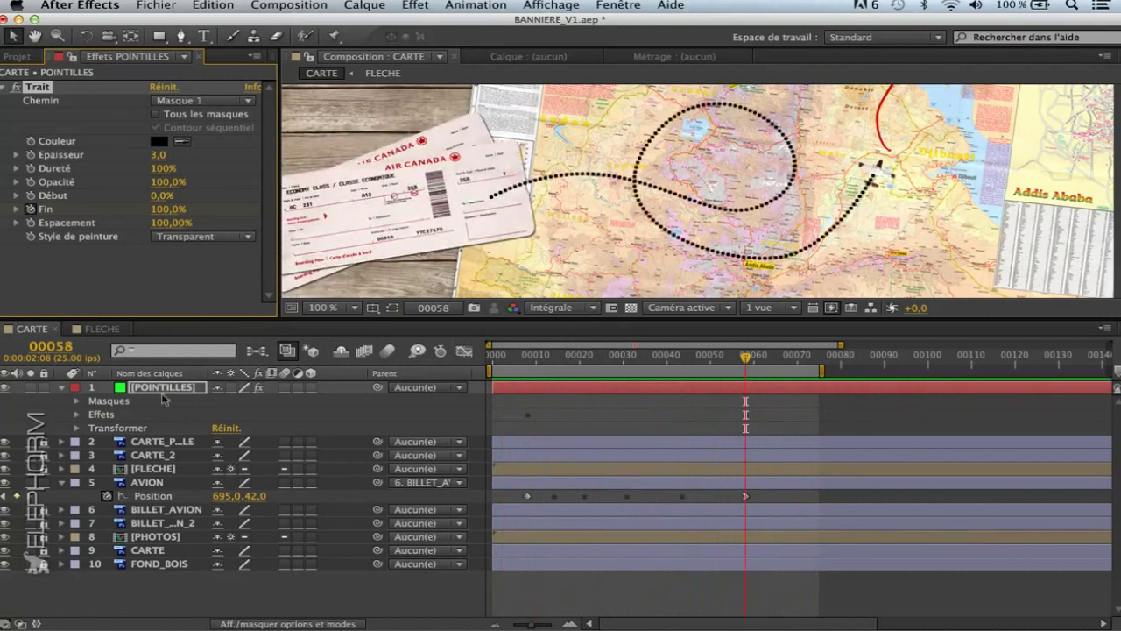
Reveal the POINTILLES Fin keyframes and compare their timing and interpolation with AVION's Position keyframes
left_click(165, 396)
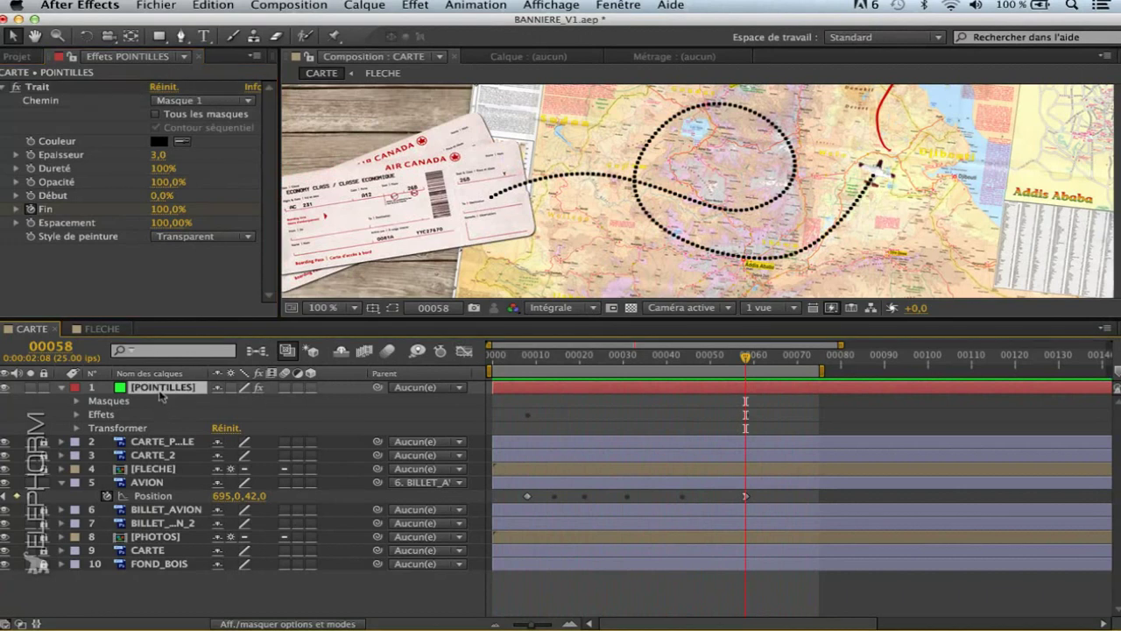
key("u")
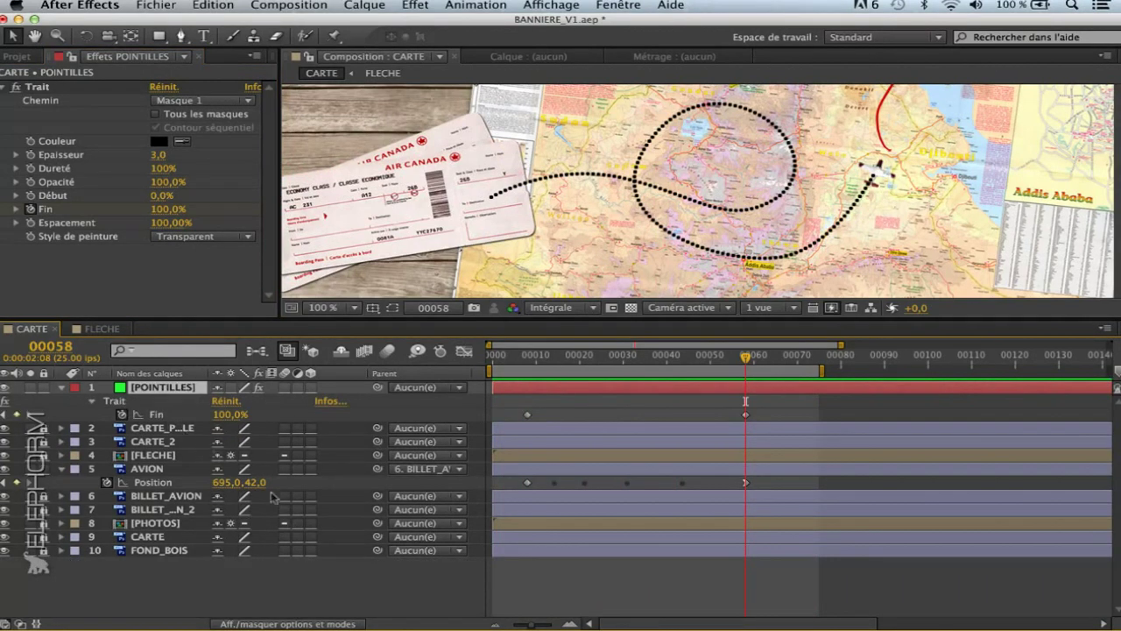
left_click(407, 593)
left_click_drag(724, 360, 689, 358)
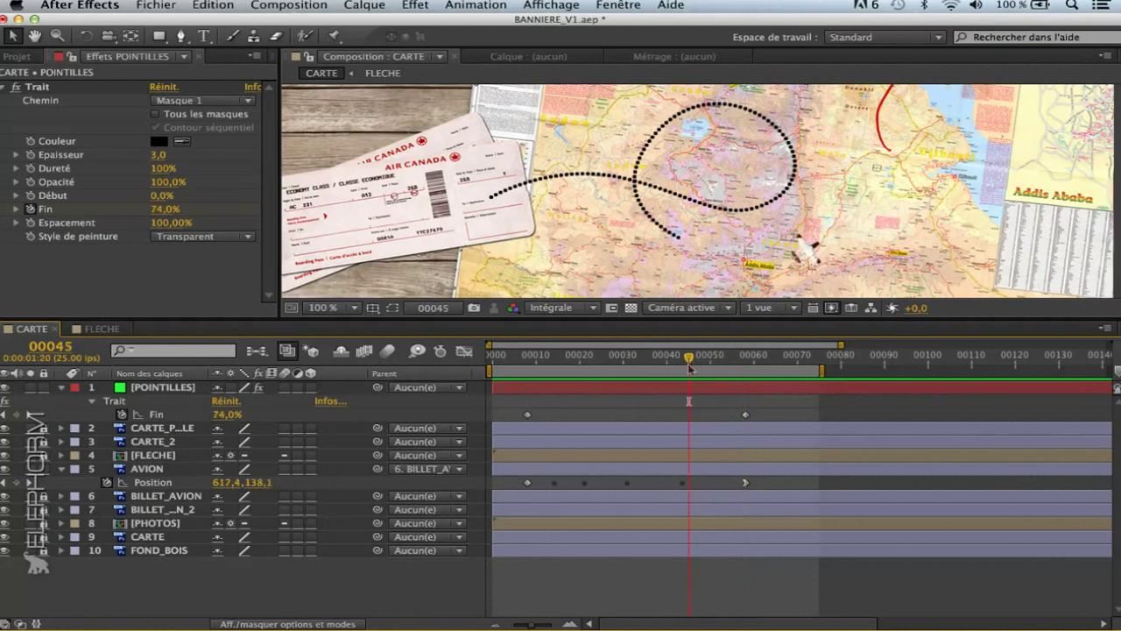
left_click(150, 473)
left_click_drag(514, 401, 771, 427)
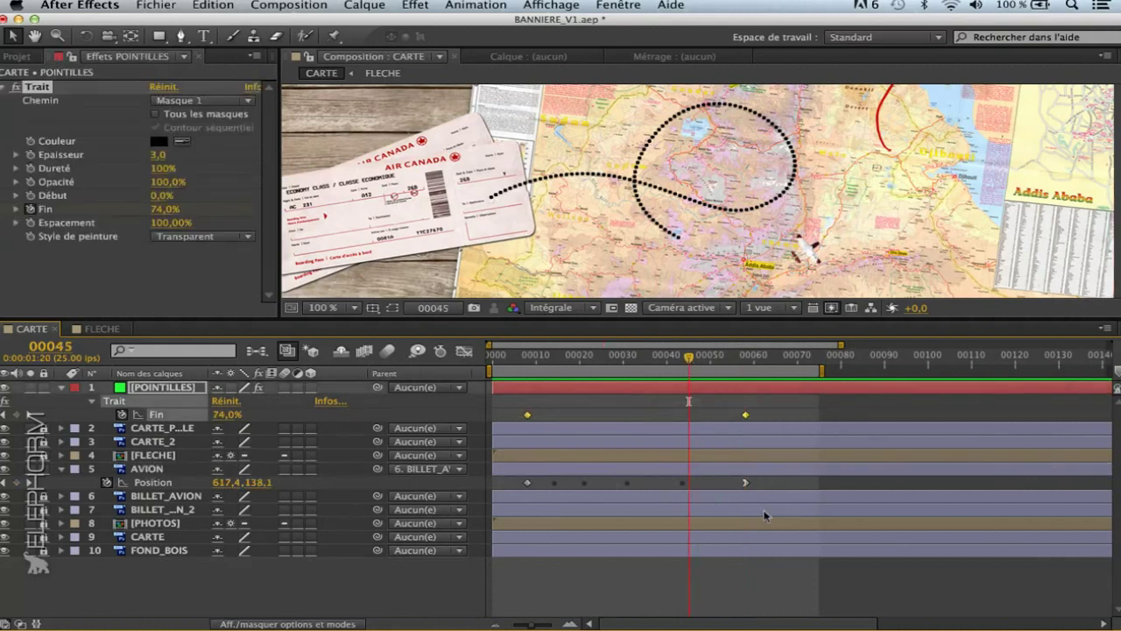
left_click(746, 483)
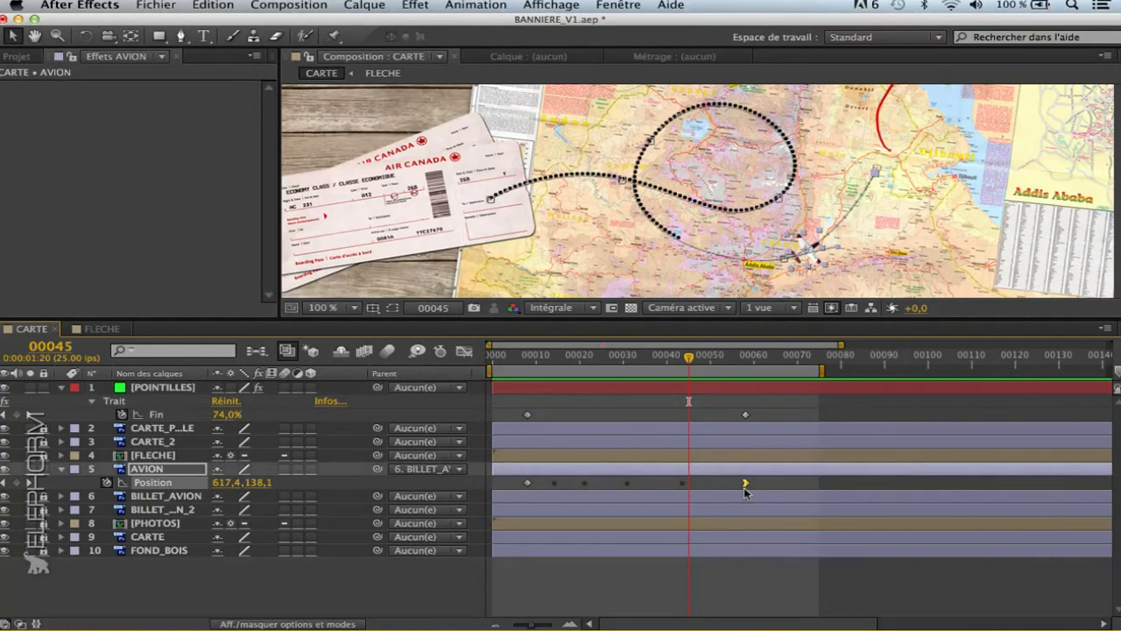
Apply Lissage à l'approche to the last Fin keyframe of POINTILLES and preview the animation
left_click(746, 414)
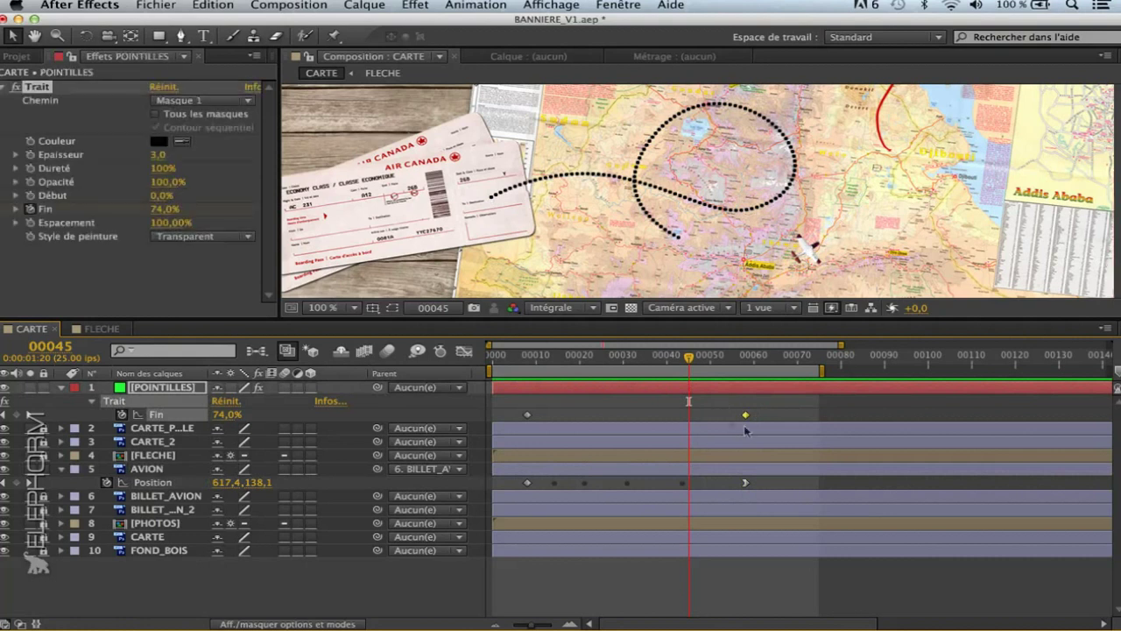
right_click(747, 417)
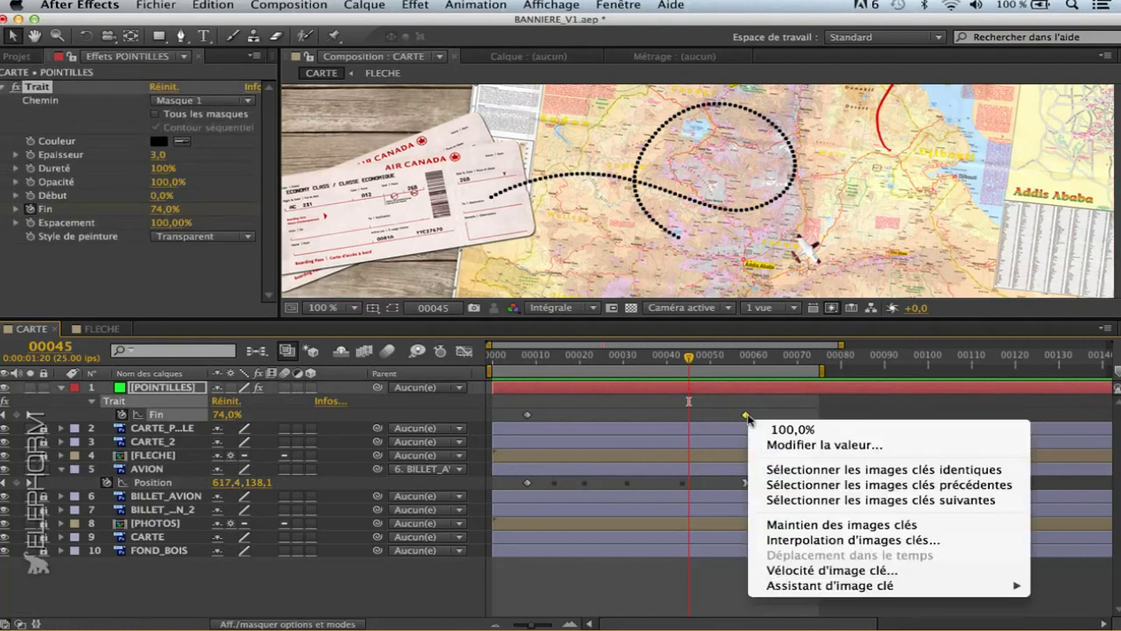
mouse_move(795, 585)
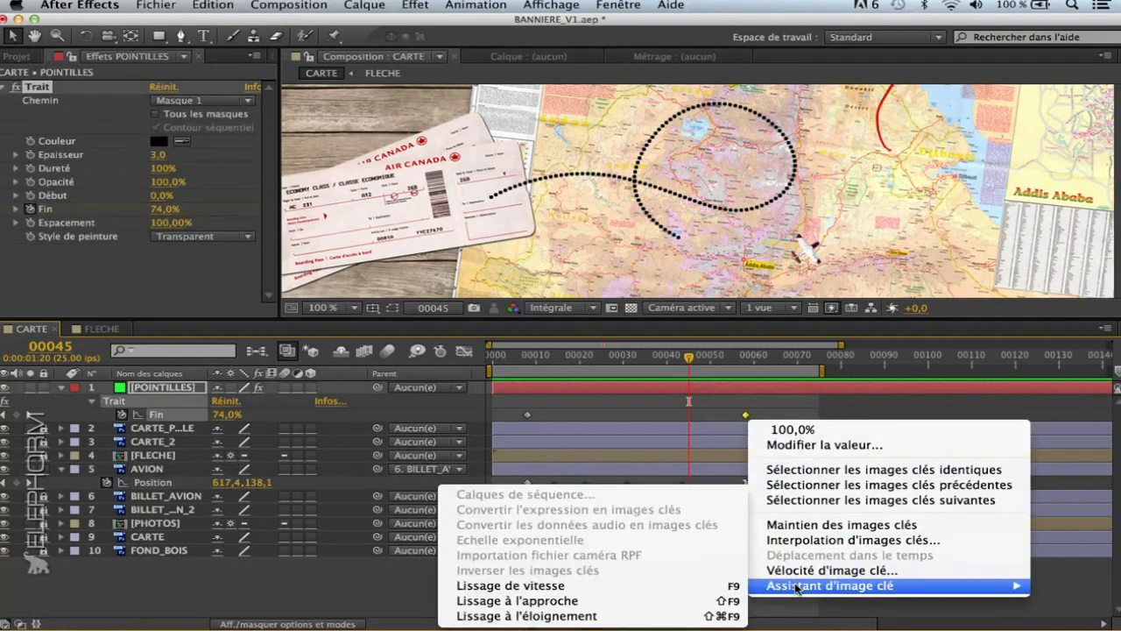
left_click(540, 601)
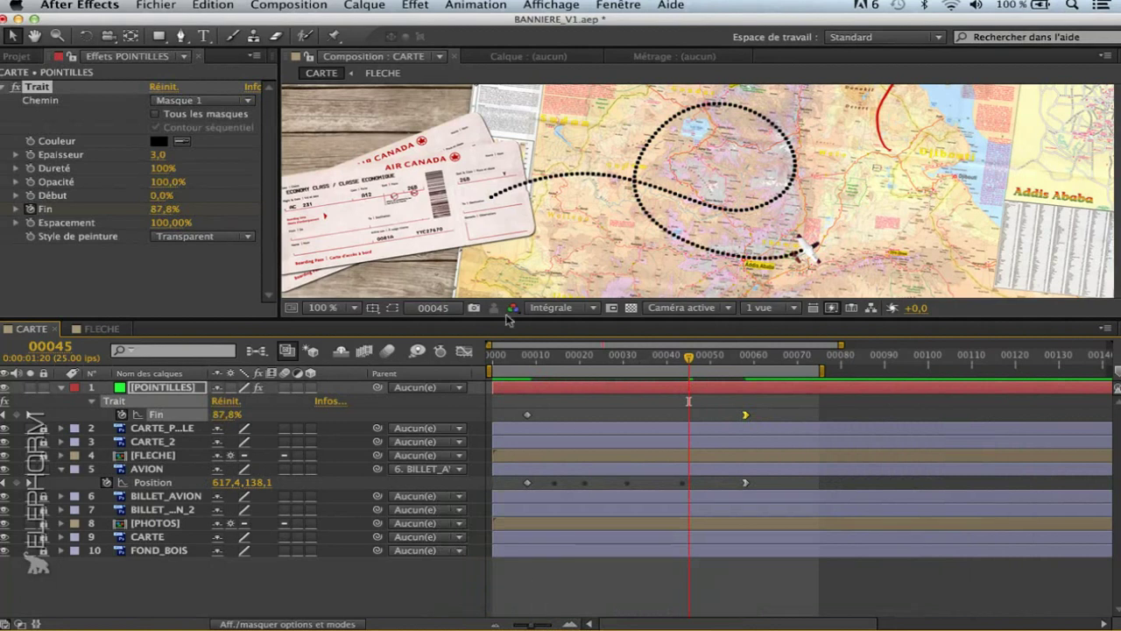
key("KP_0")
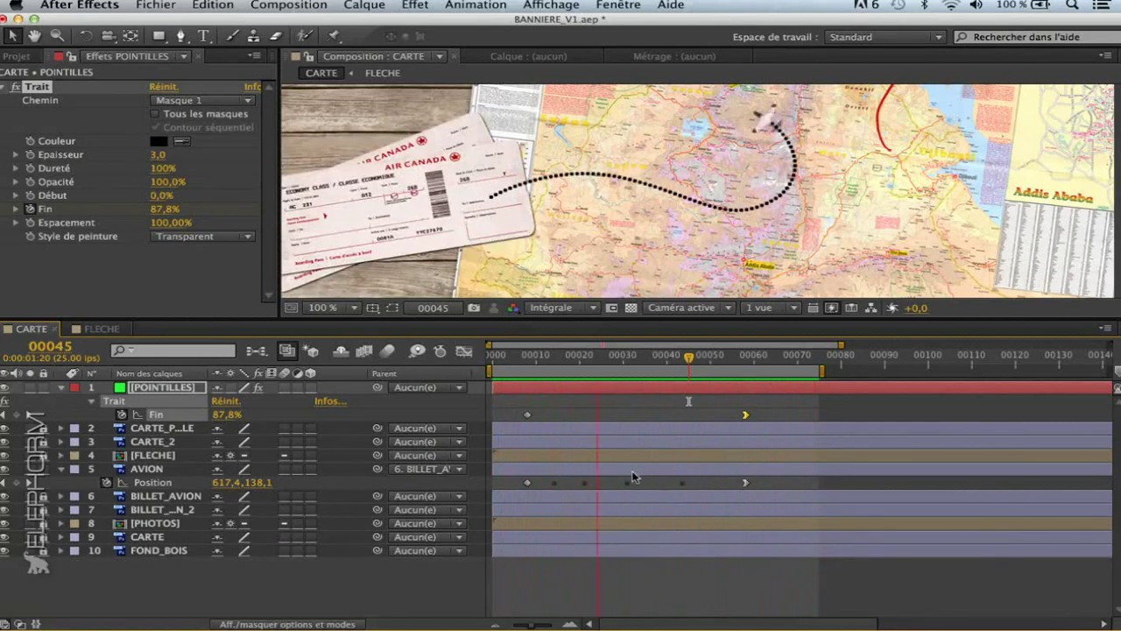
key("space")
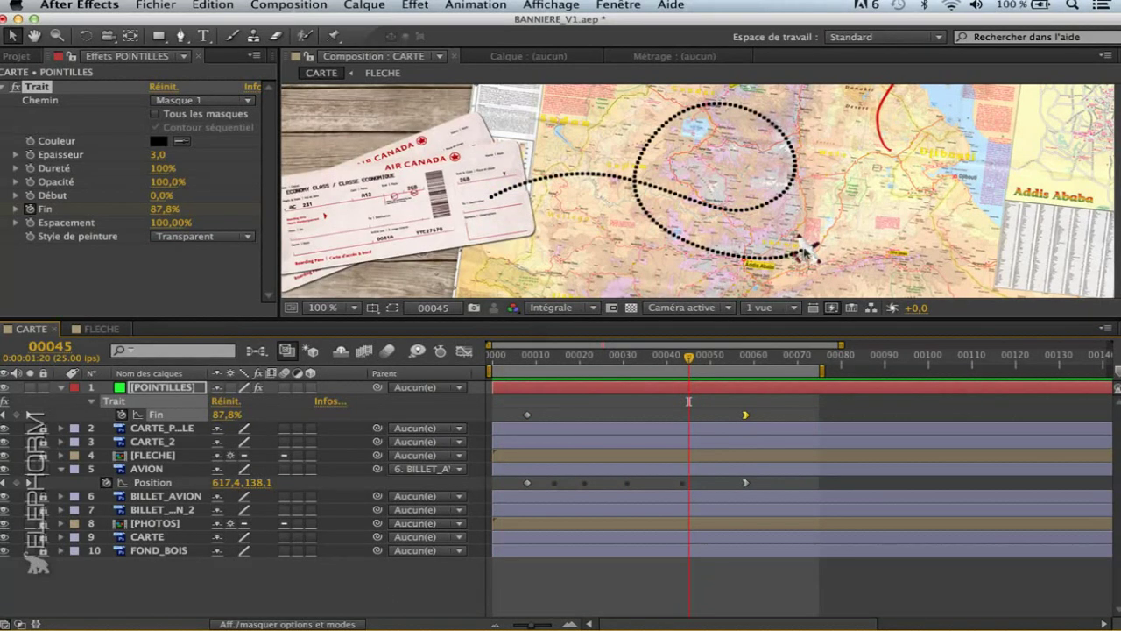
Move the POINTILLES layer between AVION and BILLET_AVION in the layer stack and preview the animation
left_click_drag(166, 388, 163, 493)
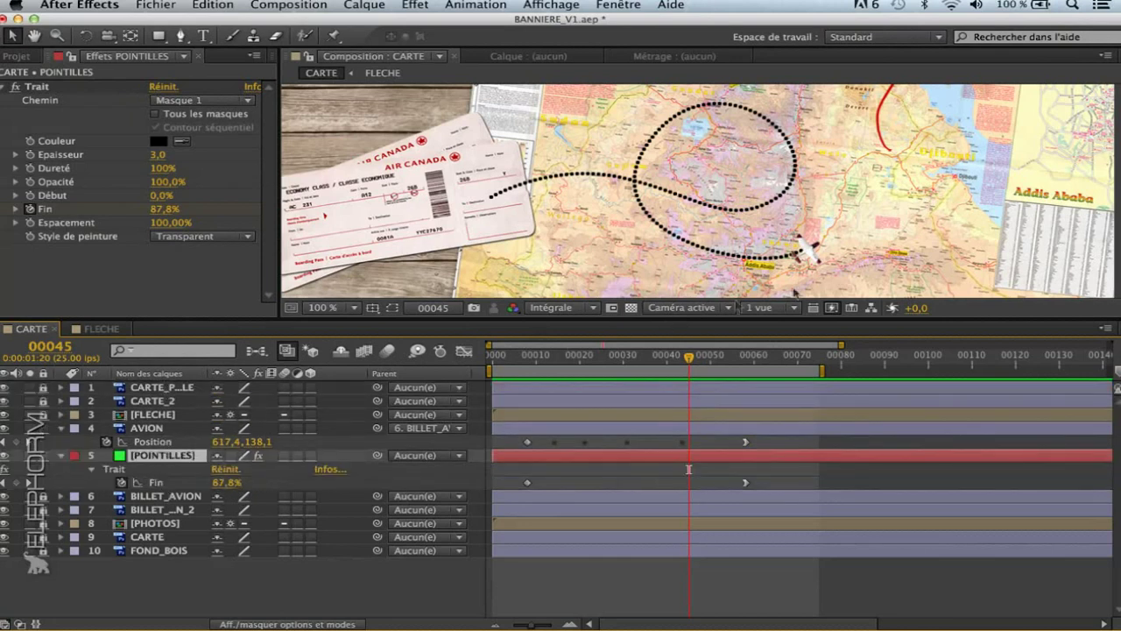
key("space")
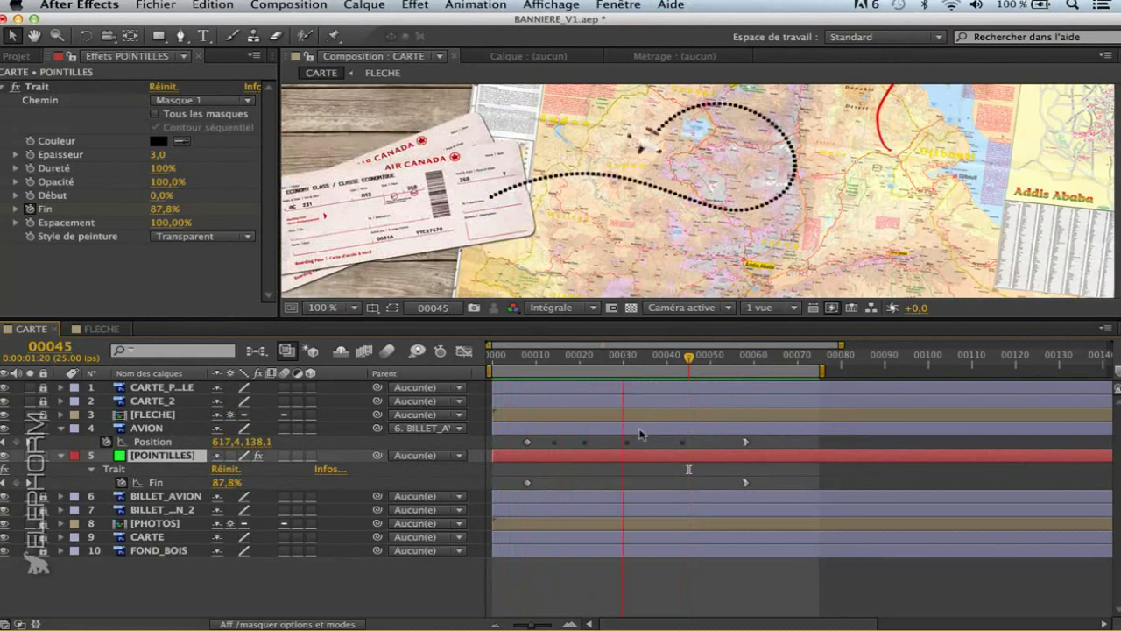